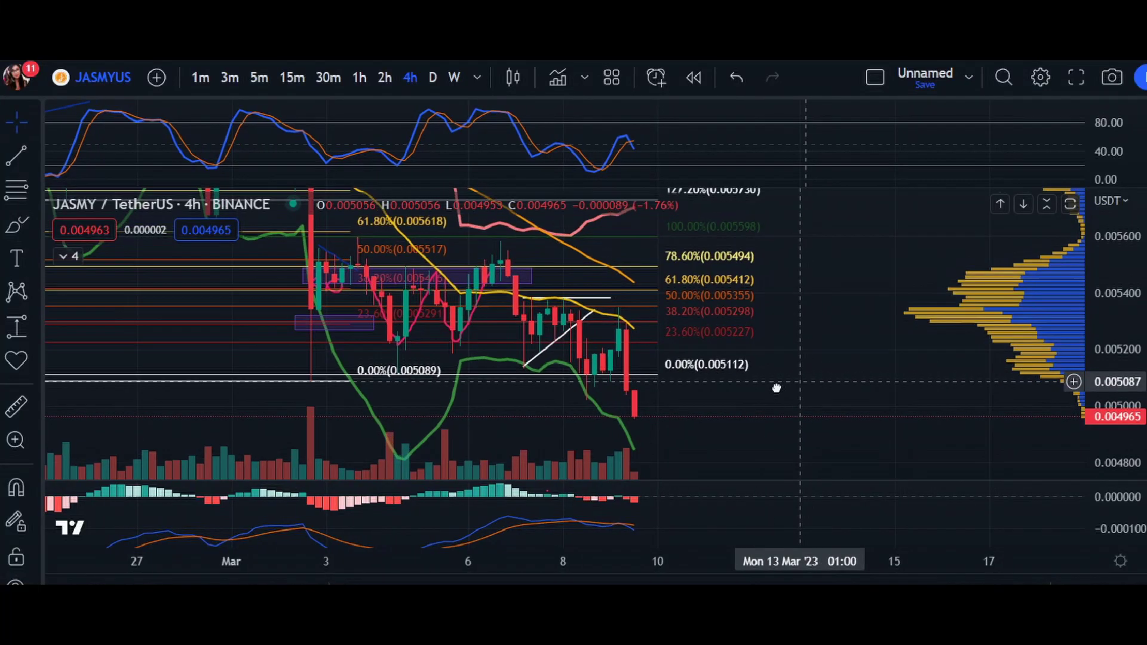
# Highlight JasmyCoin's 24-hour volume change on its coin statistics page
pyautogui.hscroll(3, 771, 387)
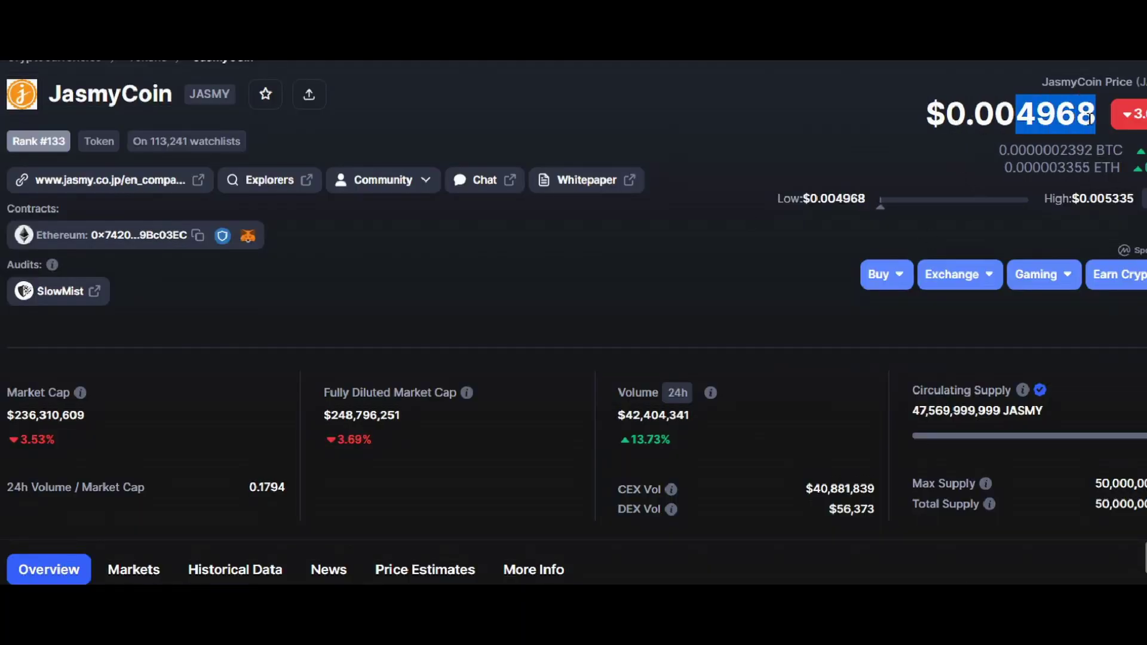
pyautogui.moveTo(693, 440); pyautogui.dragTo(642, 441)
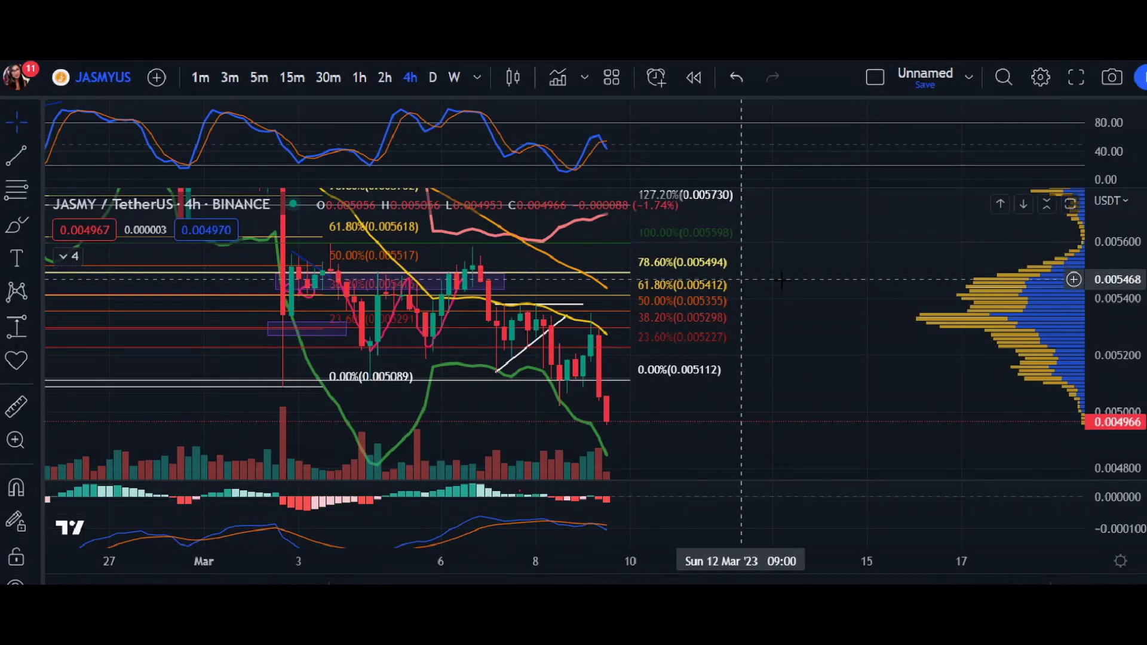
# Examine the recent 4-hour JASMY candles around the white triangle trendlines and the 0.00% Fibonacci level
pyautogui.moveTo(737, 277); pyautogui.dragTo(839, 304)
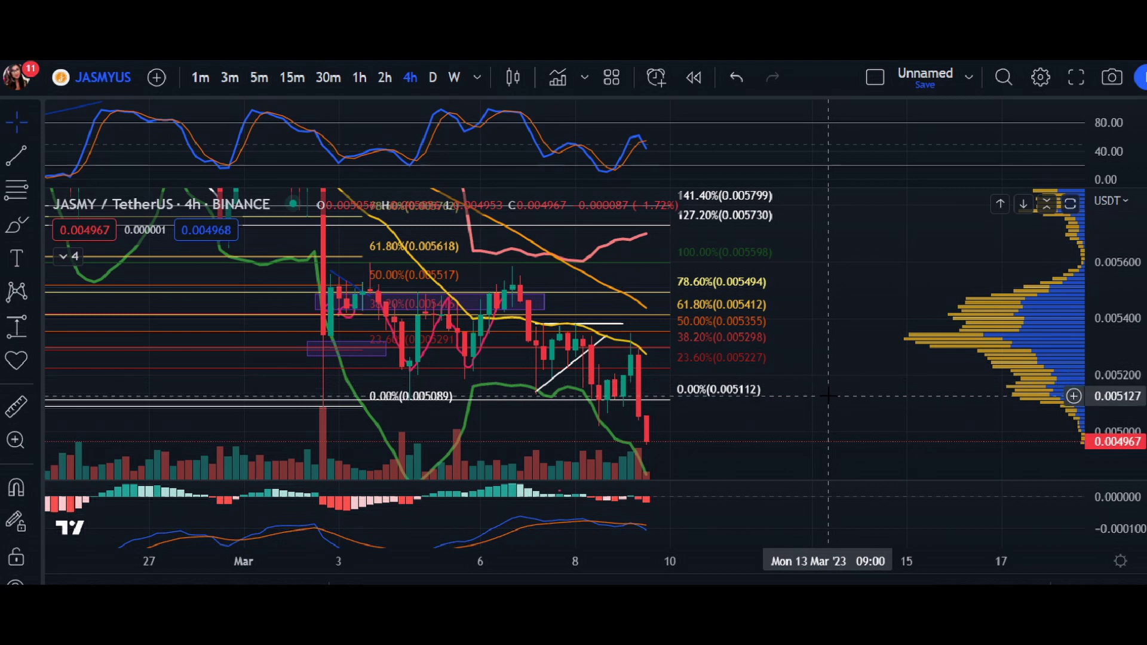
pyautogui.scroll(3, 828, 402)
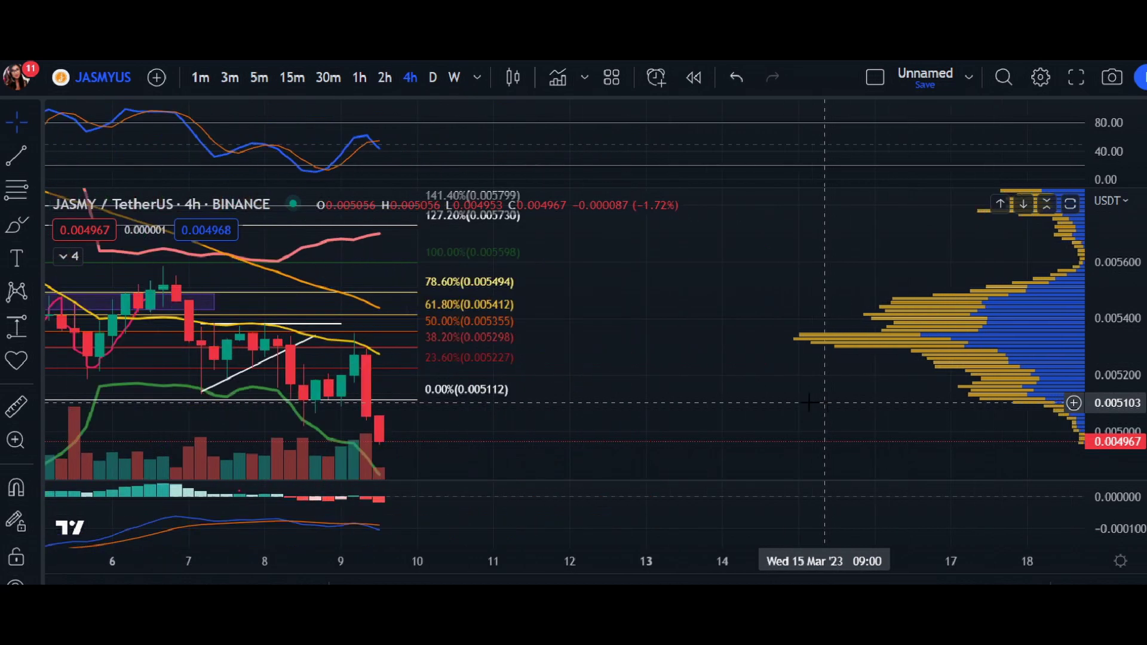
pyautogui.moveTo(622, 412); pyautogui.dragTo(917, 355)
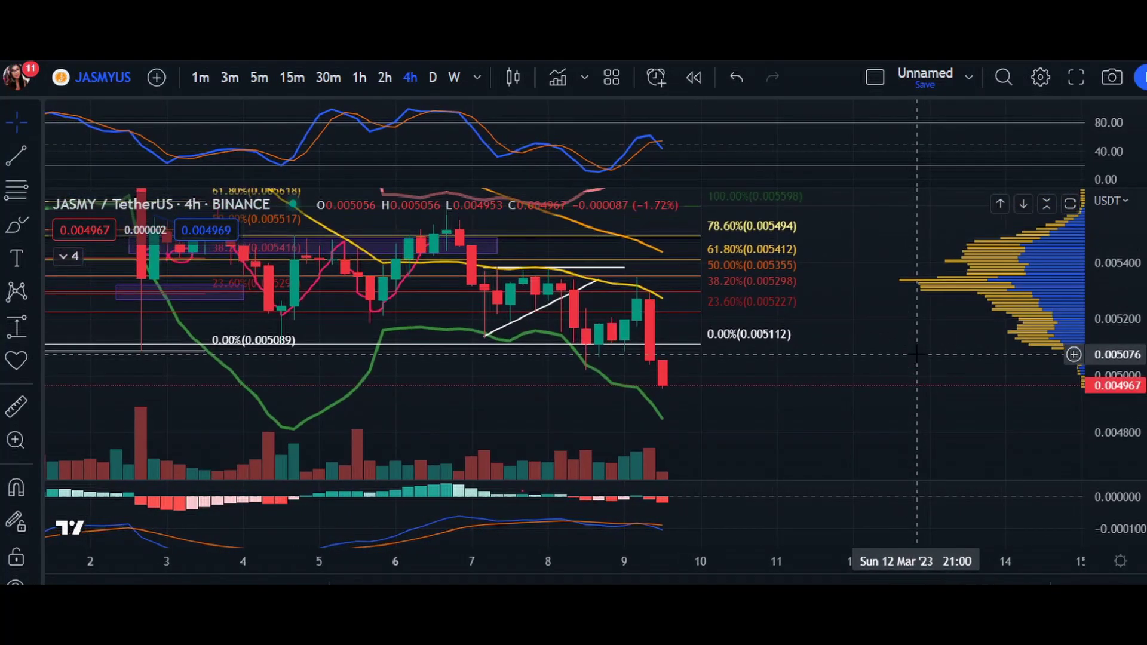
pyautogui.click(598, 272)
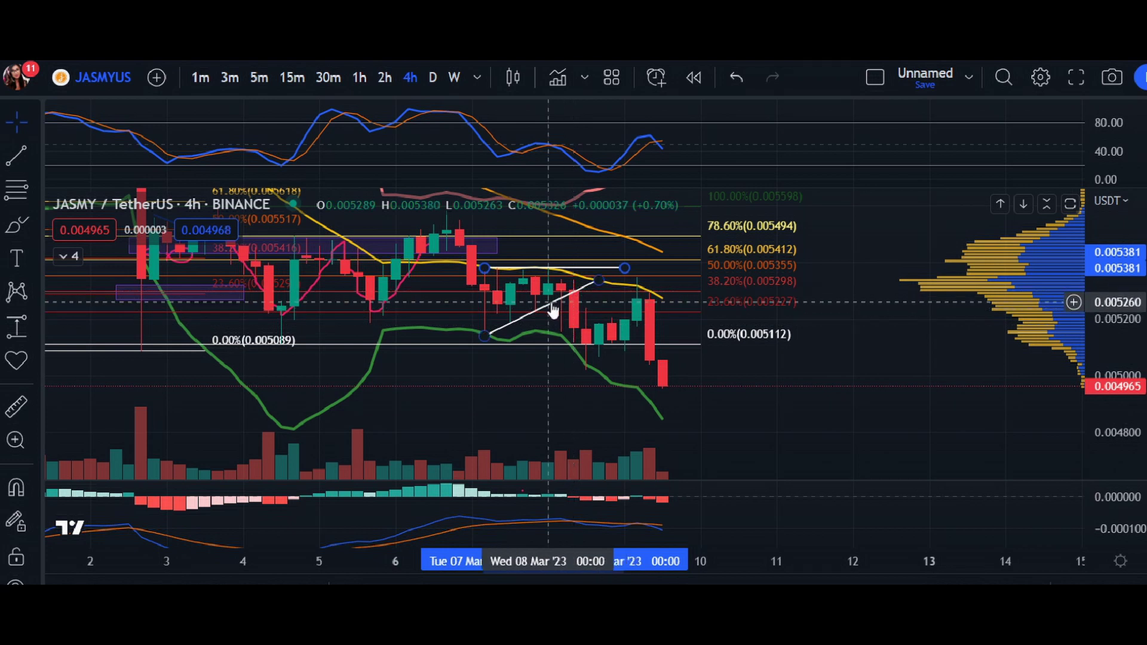
pyautogui.moveTo(1093, 436); pyautogui.dragTo(1089, 385)
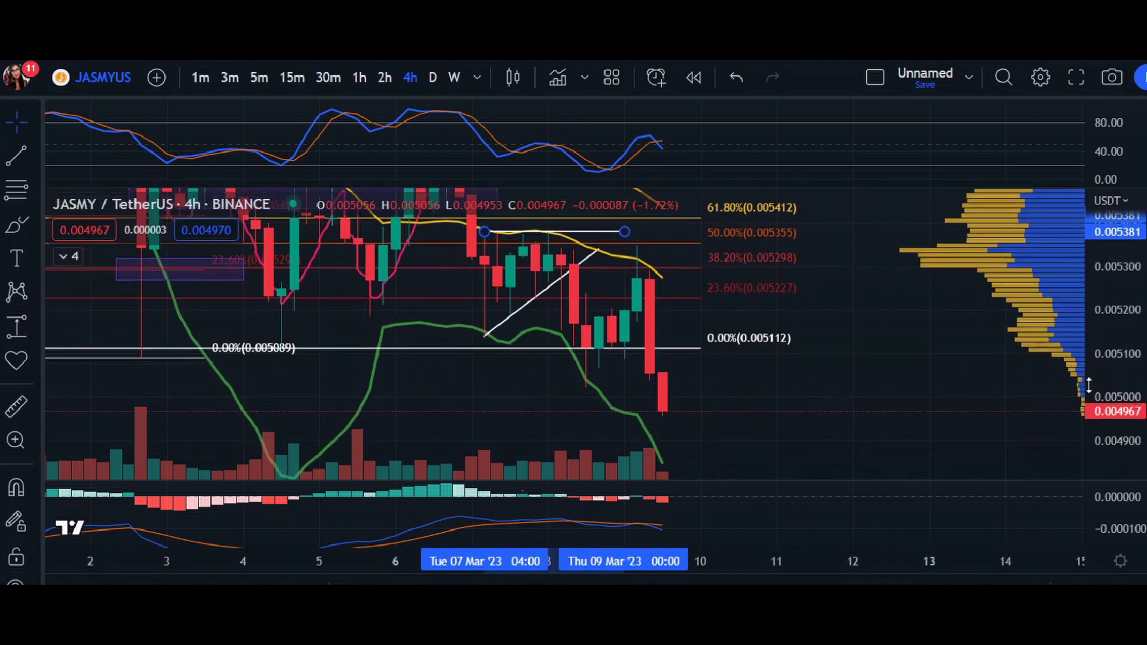
pyautogui.scroll(3, 830, 343)
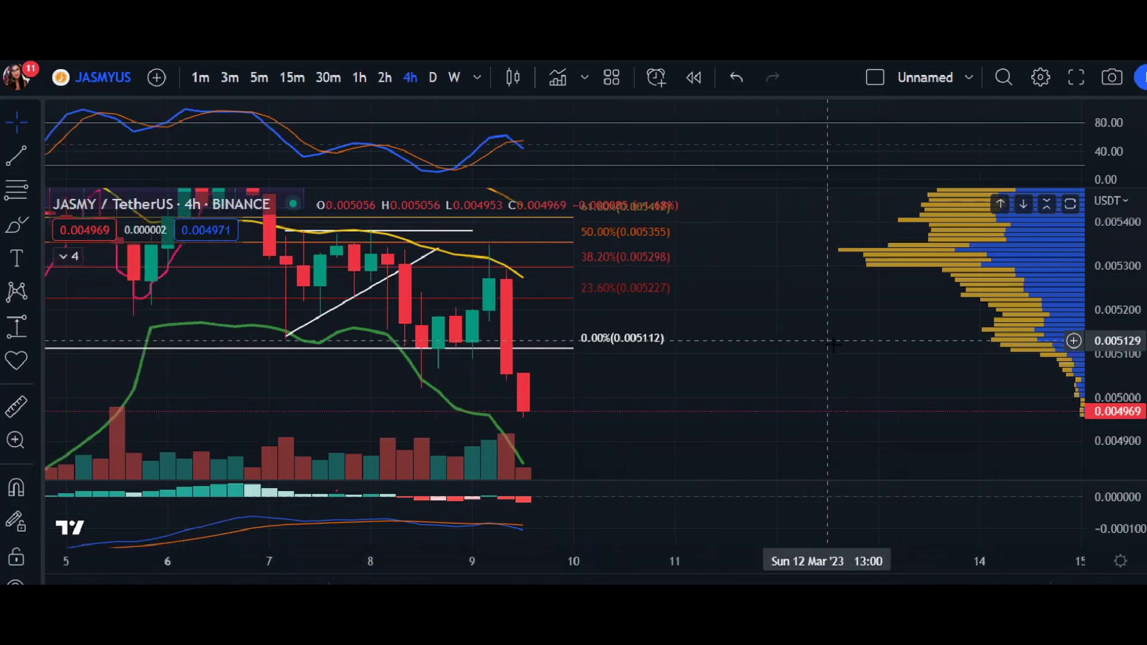
pyautogui.moveTo(834, 344); pyautogui.dragTo(877, 359)
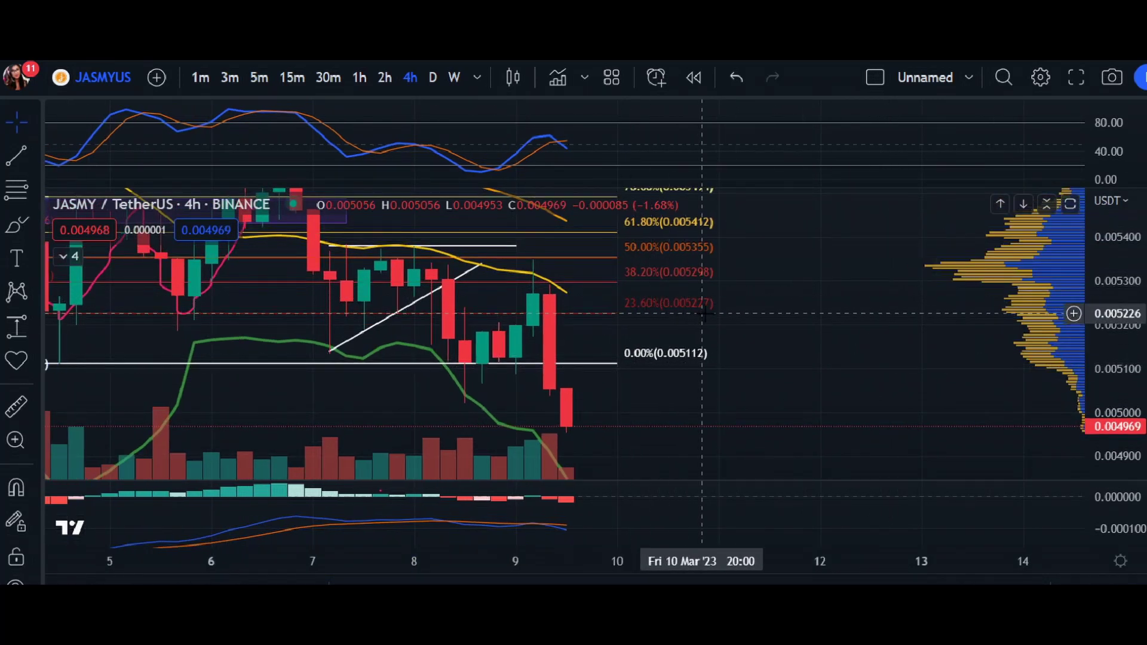
pyautogui.moveTo(727, 336); pyautogui.dragTo(799, 351)
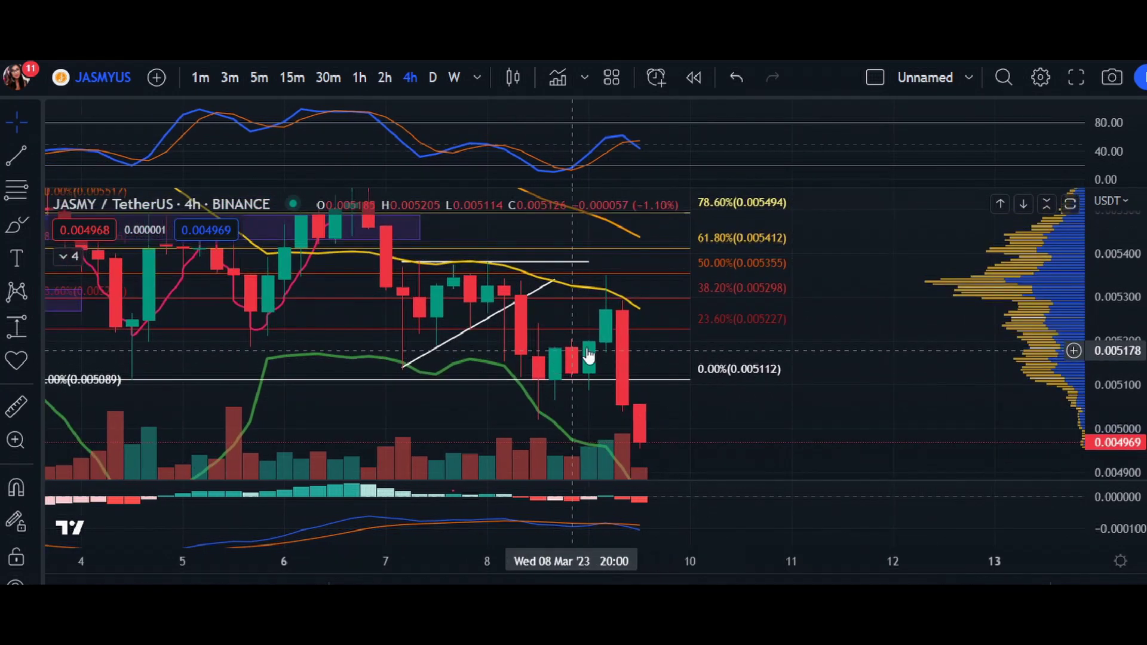
# Make the MACD pane below the 4-hour price chart taller and inspect it around 9 March
pyautogui.moveTo(687, 483); pyautogui.dragTo(687, 440)
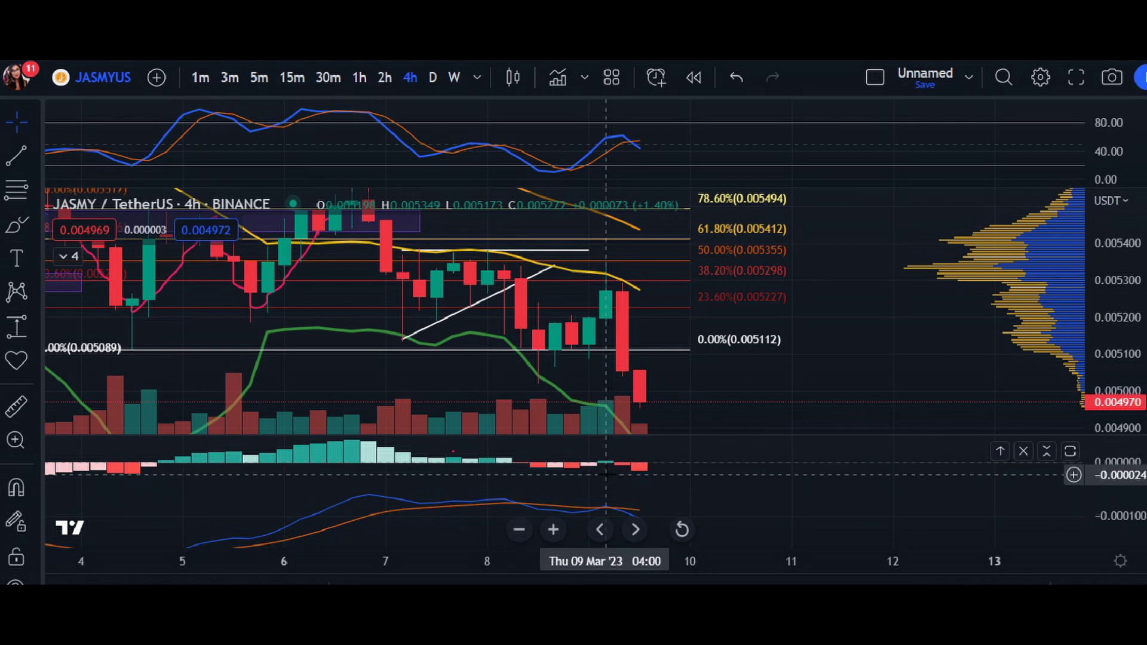
pyautogui.doubleClick(607, 475)
pyautogui.doubleClick(608, 326)
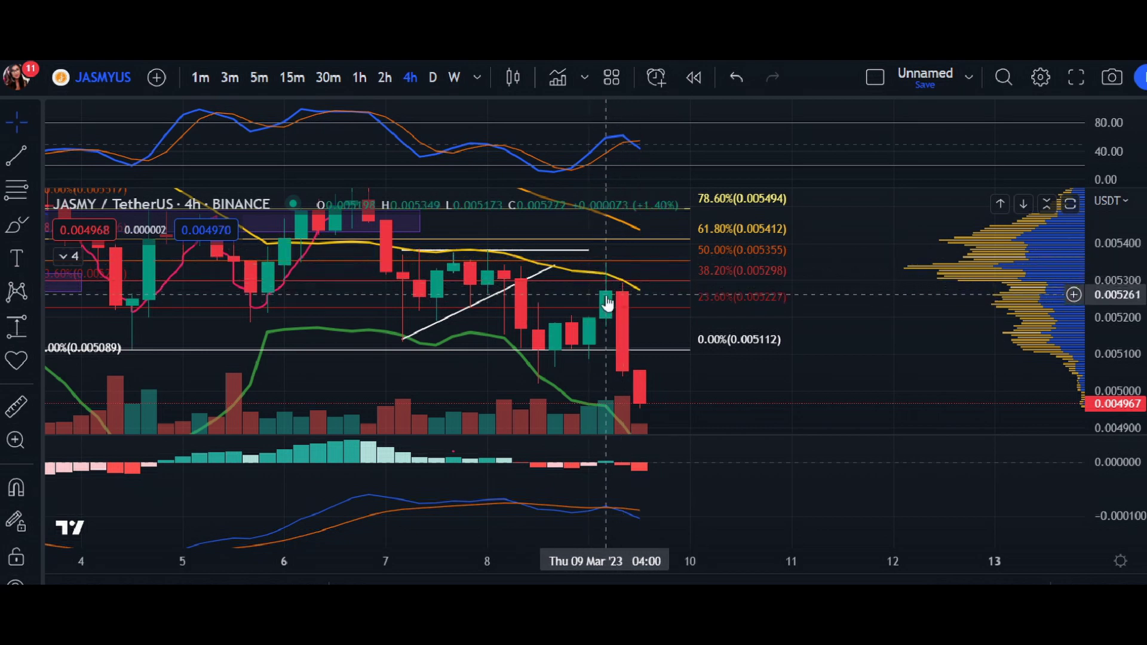
# Brush freehand marks over the candle highs along the yellow moving average and circle the candles of 9 March
pyautogui.click(17, 225)
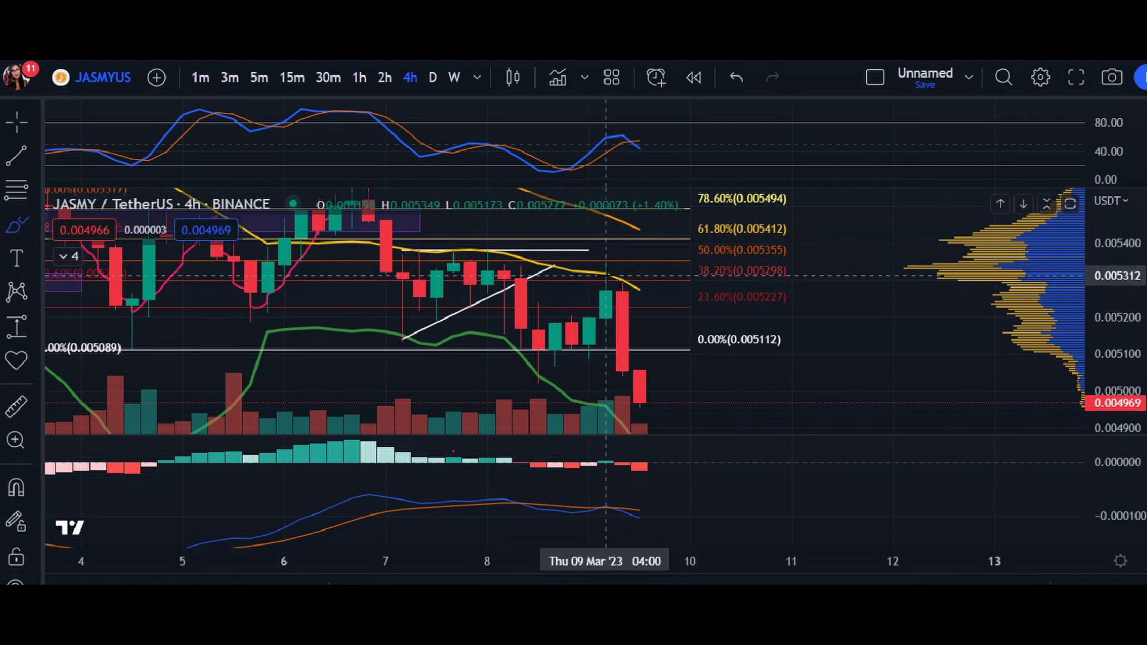
pyautogui.moveTo(640, 254)
pyautogui.mouseDown()
pyautogui.moveTo(623, 283)
pyautogui.moveTo(655, 266)
pyautogui.mouseUp()
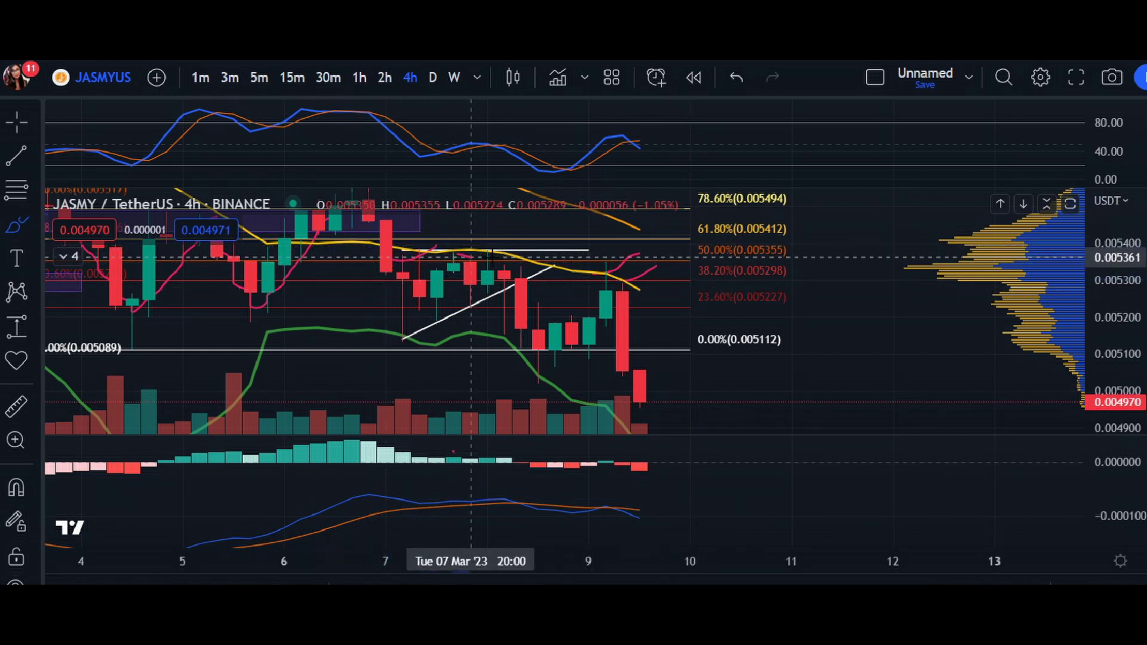
pyautogui.moveTo(458, 255)
pyautogui.mouseDown()
pyautogui.moveTo(521, 242)
pyautogui.moveTo(537, 261)
pyautogui.mouseUp()
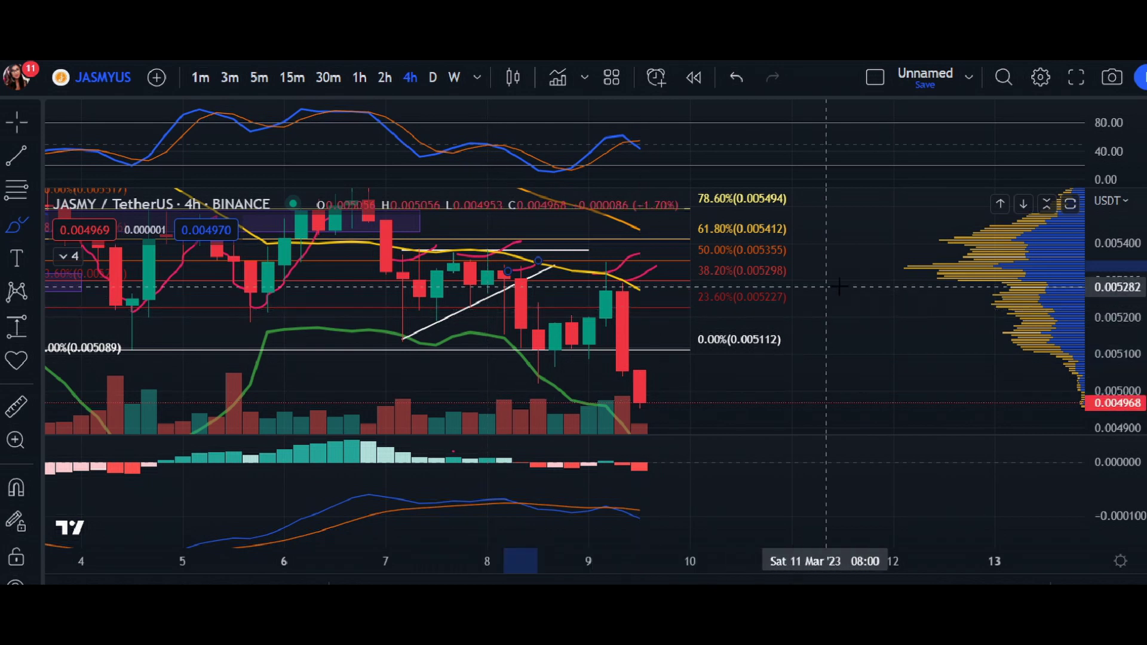
pyautogui.moveTo(639, 271)
pyautogui.mouseDown()
pyautogui.moveTo(656, 325)
pyautogui.moveTo(640, 364)
pyautogui.moveTo(615, 373)
pyautogui.moveTo(590, 316)
pyautogui.moveTo(607, 273)
pyautogui.mouseUp()
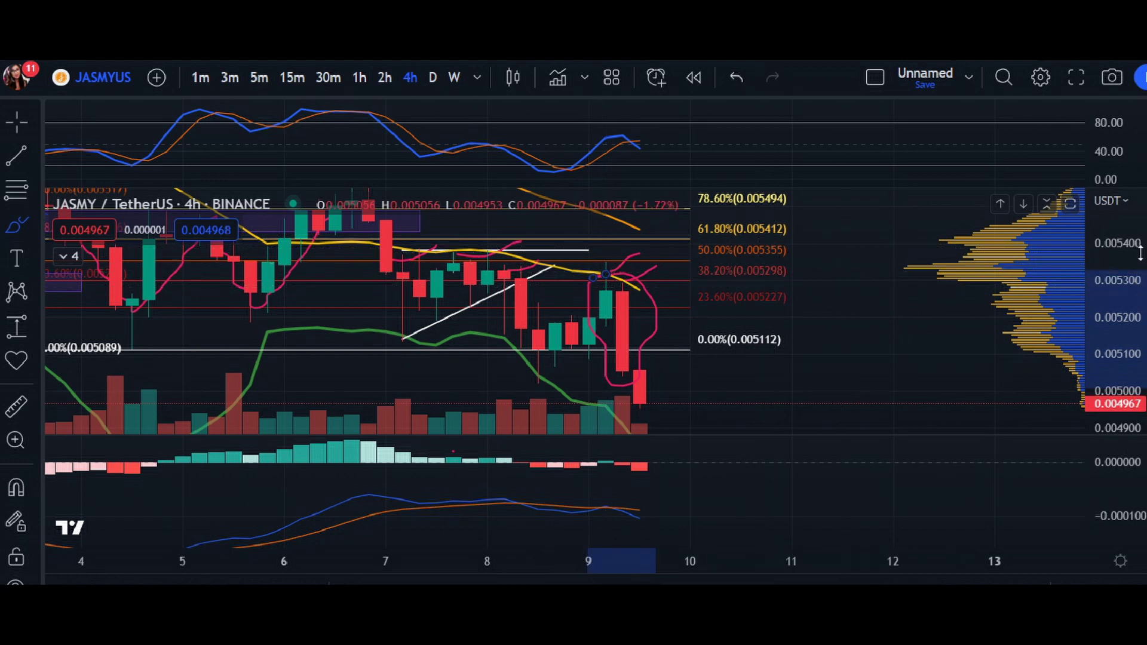
pyautogui.moveTo(1123, 242); pyautogui.dragTo(1130, 337)
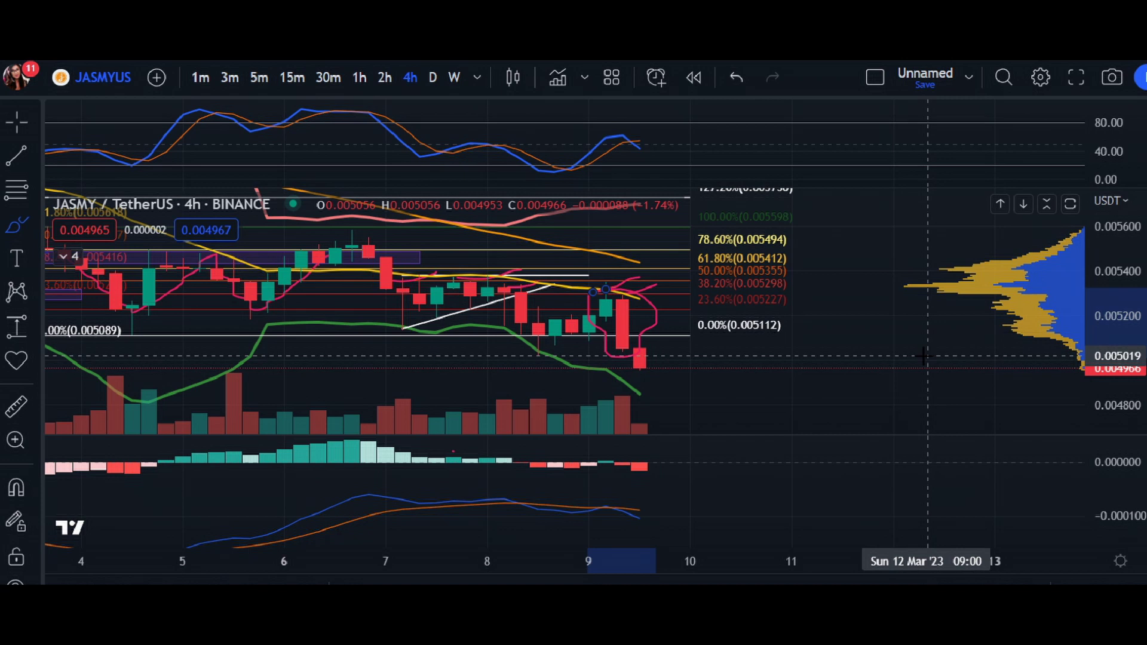
pyautogui.click(17, 122)
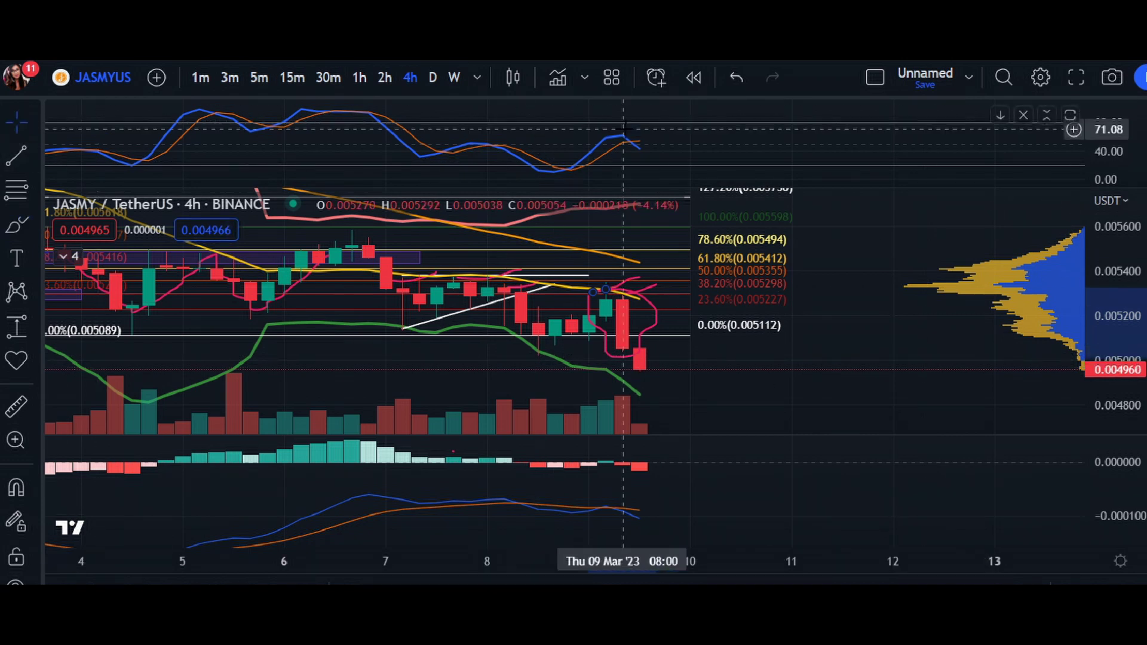
# Inspect the stochastic oscillator pane and the MACD pane at full size, restoring the chart layout after each
pyautogui.doubleClick(690, 131)
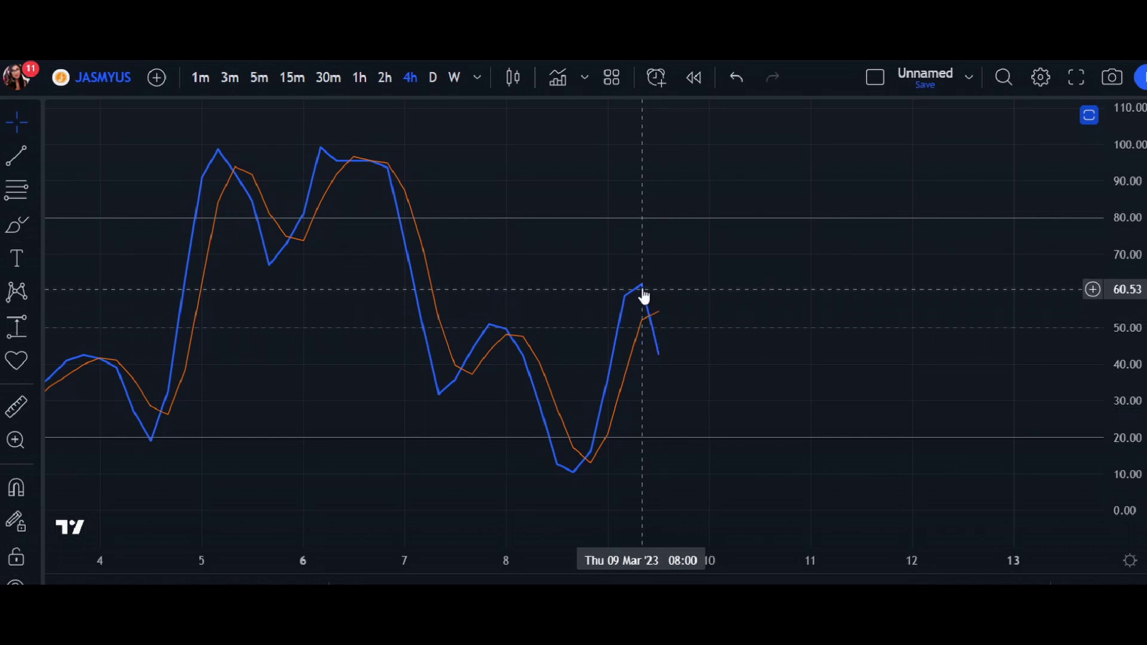
pyautogui.doubleClick(661, 284)
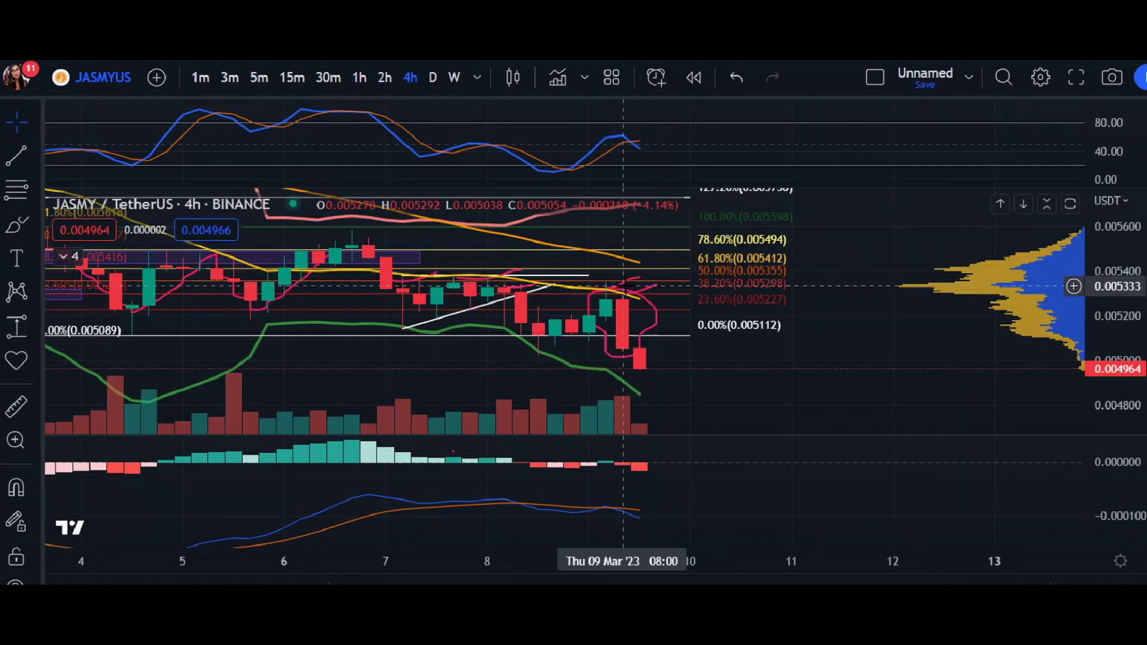
pyautogui.doubleClick(624, 495)
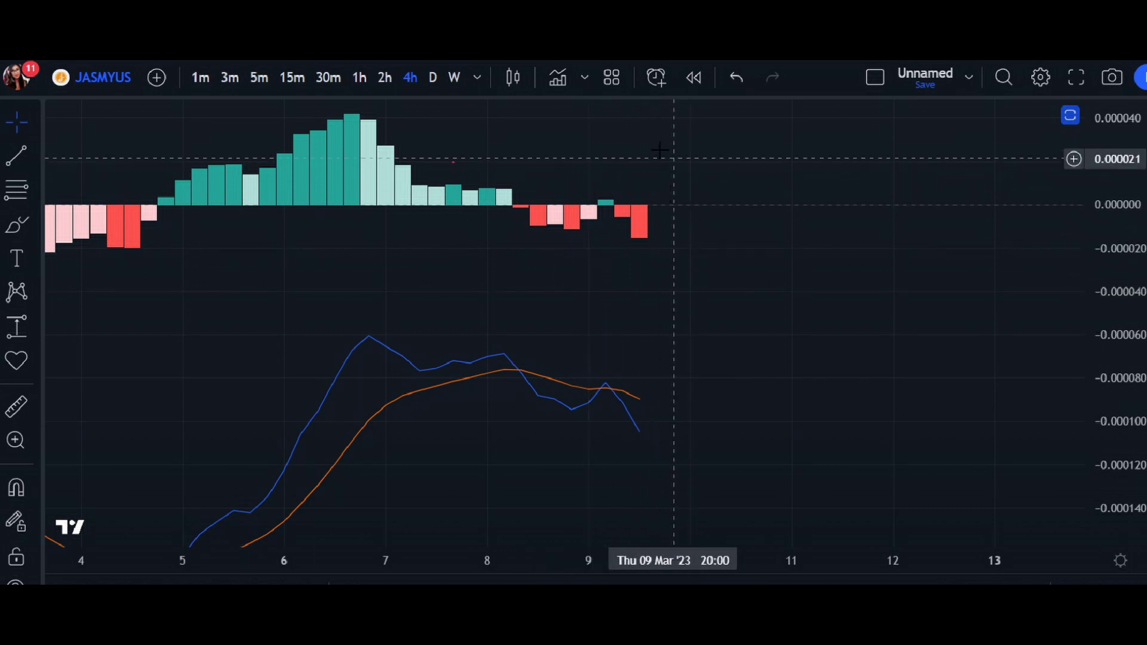
pyautogui.doubleClick(659, 300)
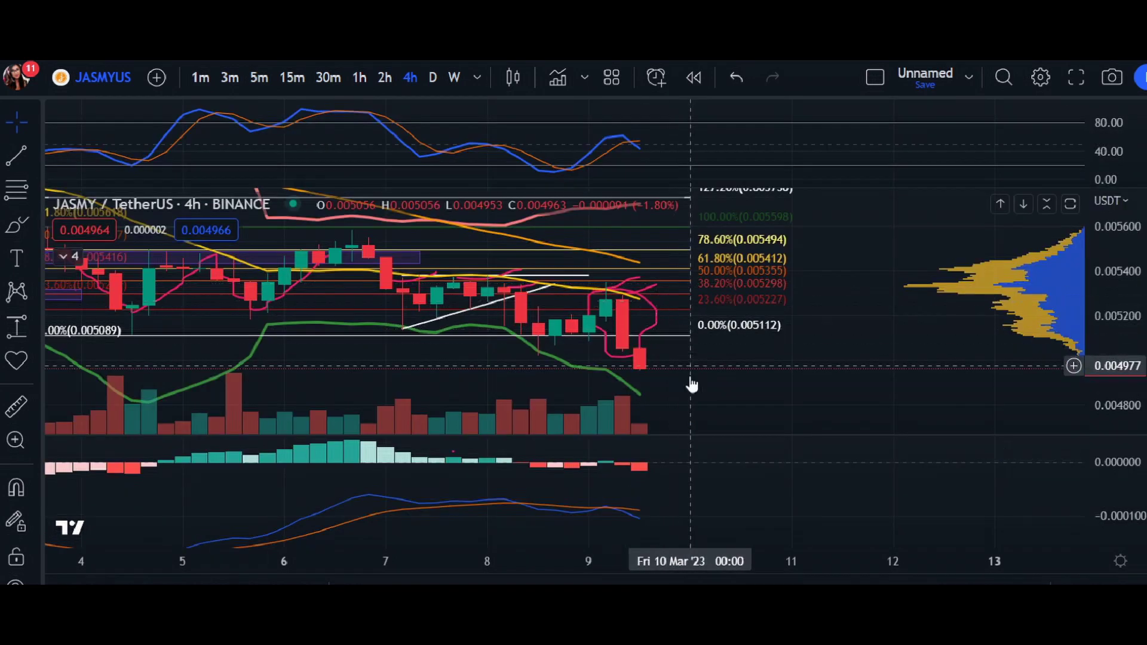
pyautogui.moveTo(628, 301); pyautogui.dragTo(655, 299)
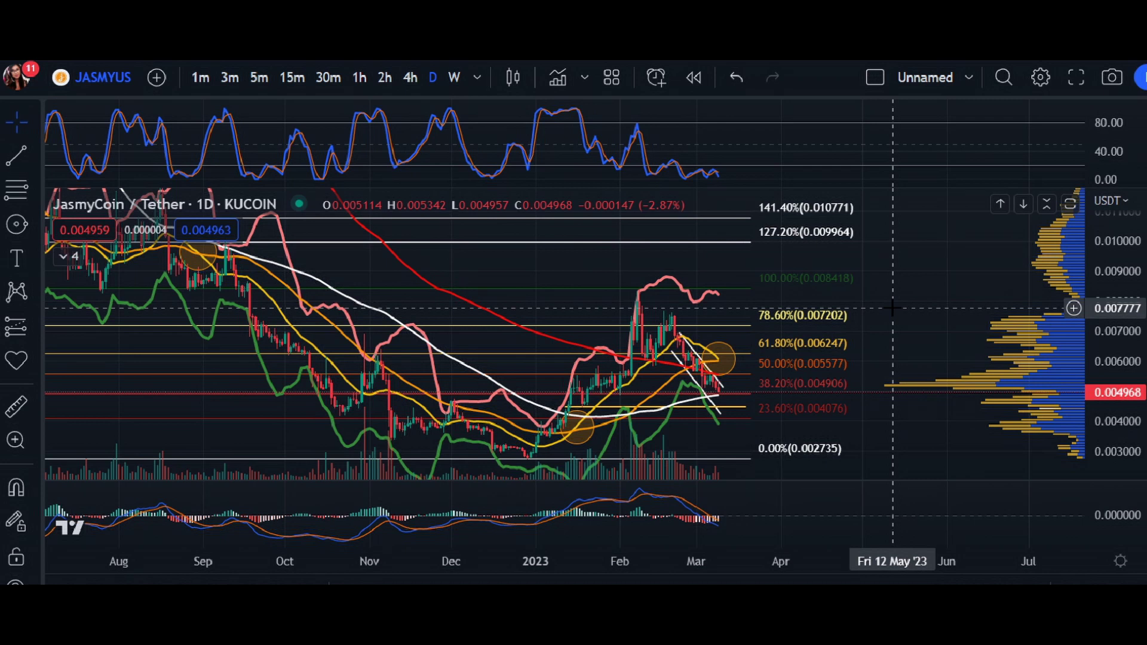
# Frame the daily JasmyCoin/Tether chart on December to March and shrink the oscillator pane above the price chart
pyautogui.moveTo(881, 333); pyautogui.dragTo(878, 267)
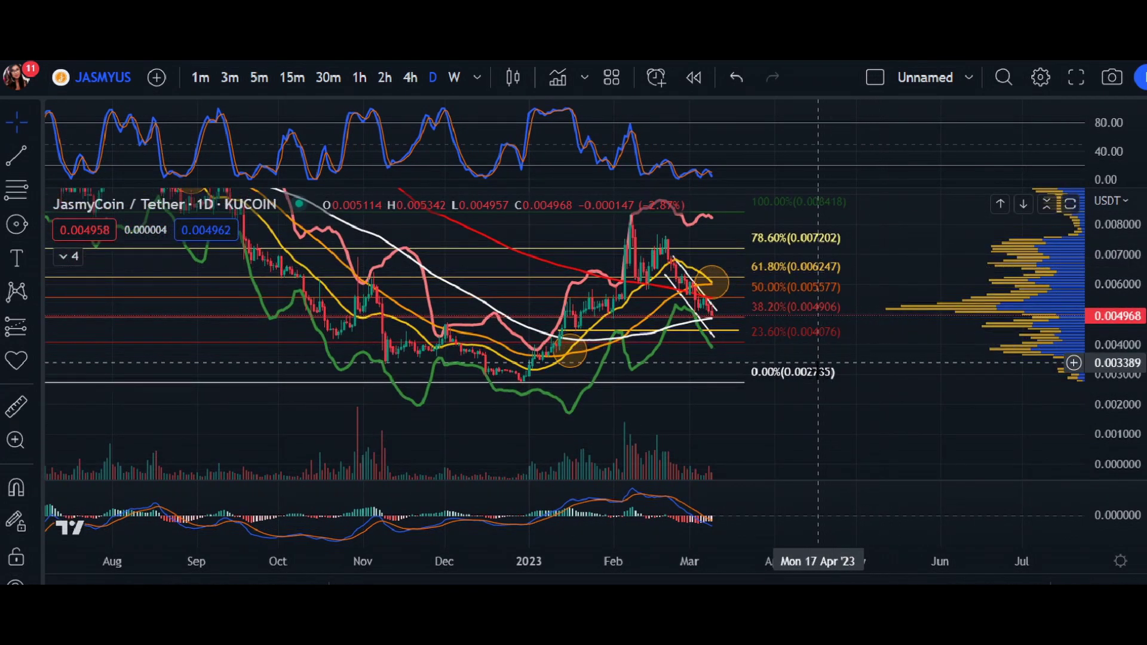
pyautogui.scroll(5, 817, 385)
pyautogui.moveTo(315, 438); pyautogui.dragTo(767, 445)
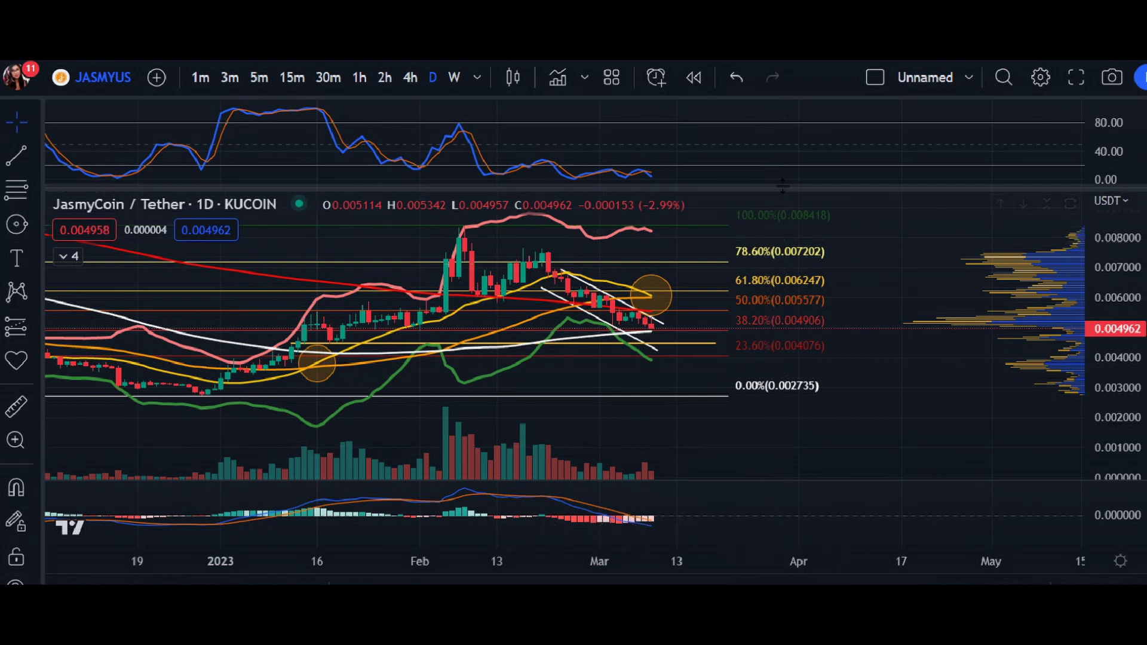
pyautogui.moveTo(773, 189); pyautogui.dragTo(773, 163)
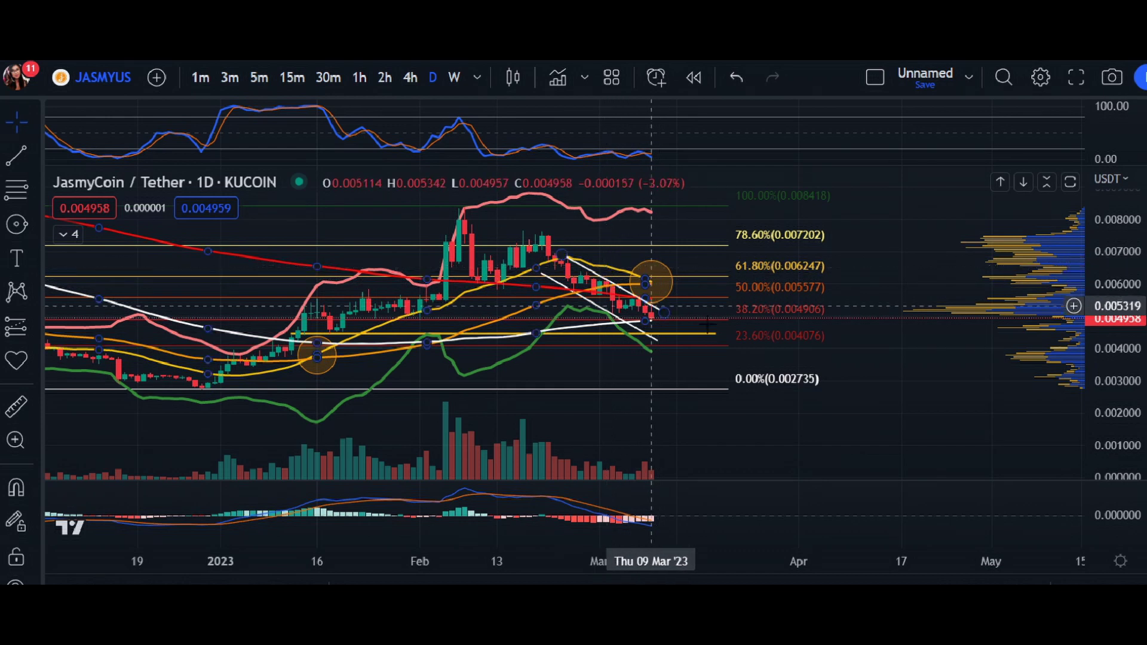
# Examine the circled moving-average crossovers of mid-January 2023 and late August 2022 on the daily chart
pyautogui.moveTo(1100, 463); pyautogui.dragTo(1084, 336)
pyautogui.moveTo(887, 230); pyautogui.dragTo(991, 212)
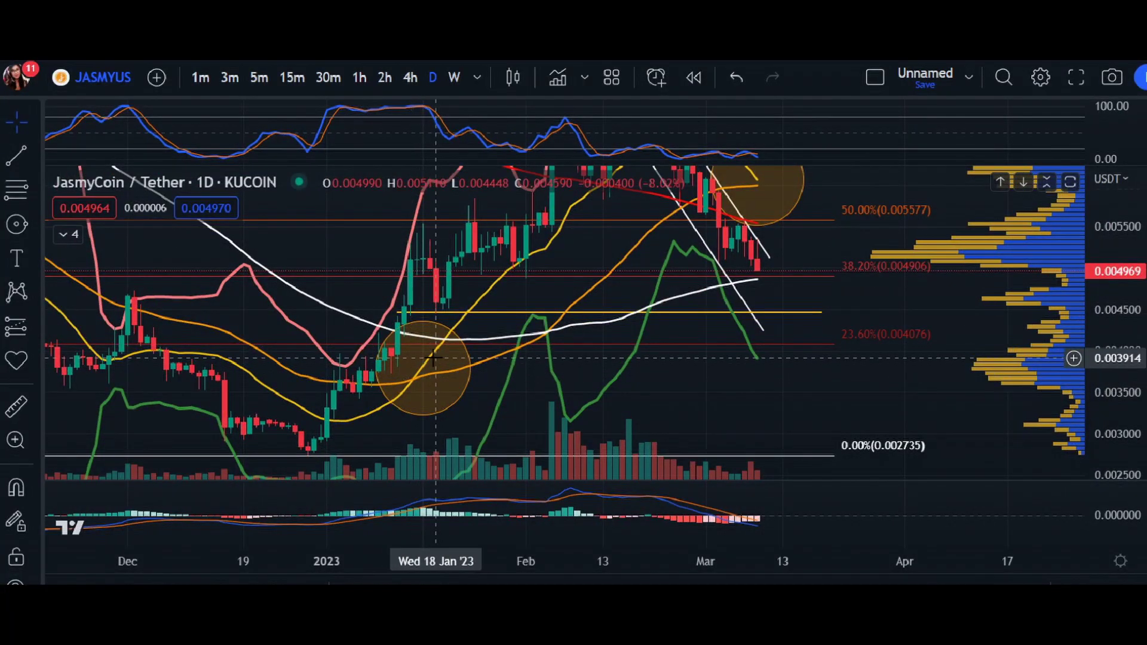
pyautogui.moveTo(524, 301); pyautogui.dragTo(582, 297)
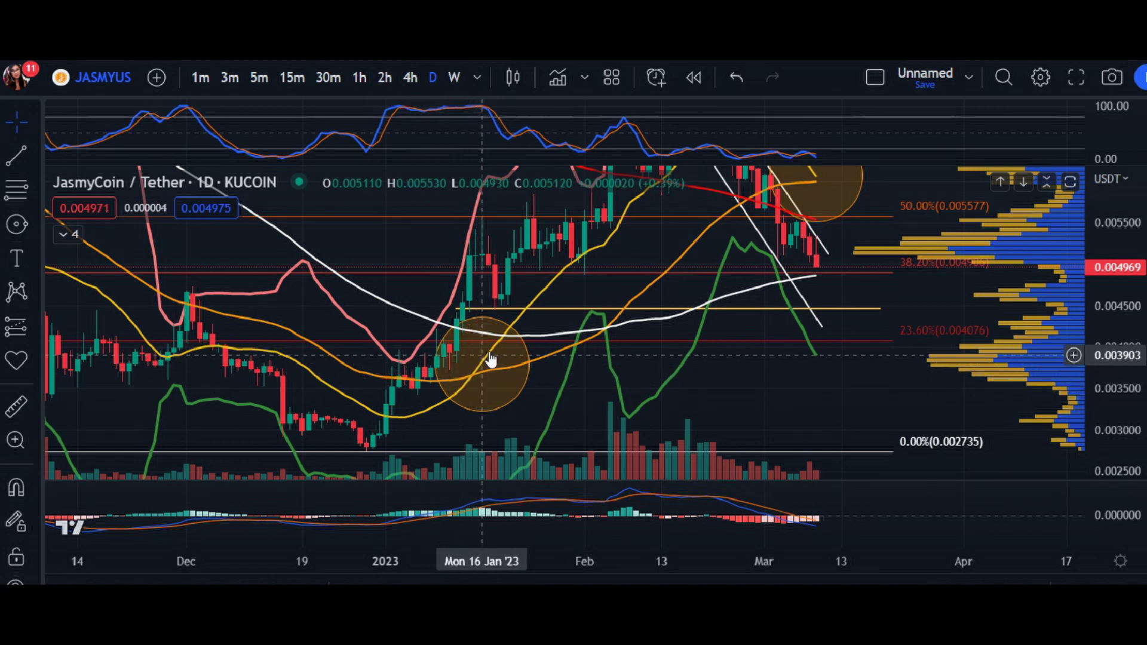
pyautogui.moveTo(437, 269)
pyautogui.mouseDown()
pyautogui.moveTo(727, 344)
pyautogui.moveTo(851, 448)
pyautogui.mouseUp()
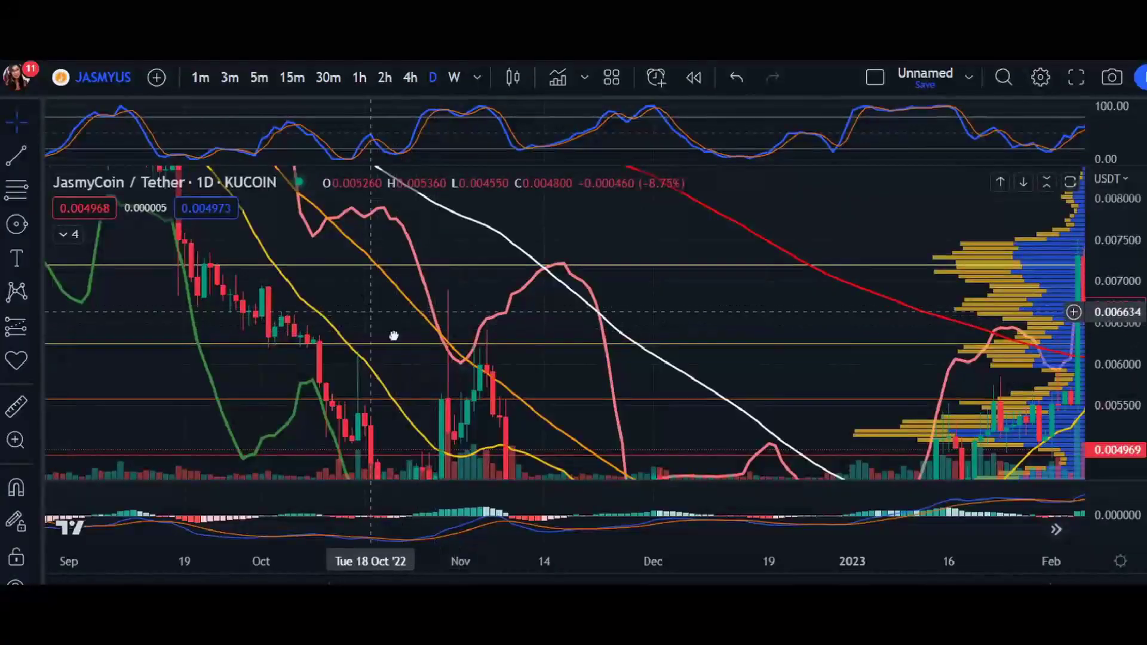
pyautogui.moveTo(394, 333); pyautogui.dragTo(642, 496)
pyautogui.moveTo(317, 246); pyautogui.dragTo(498, 328)
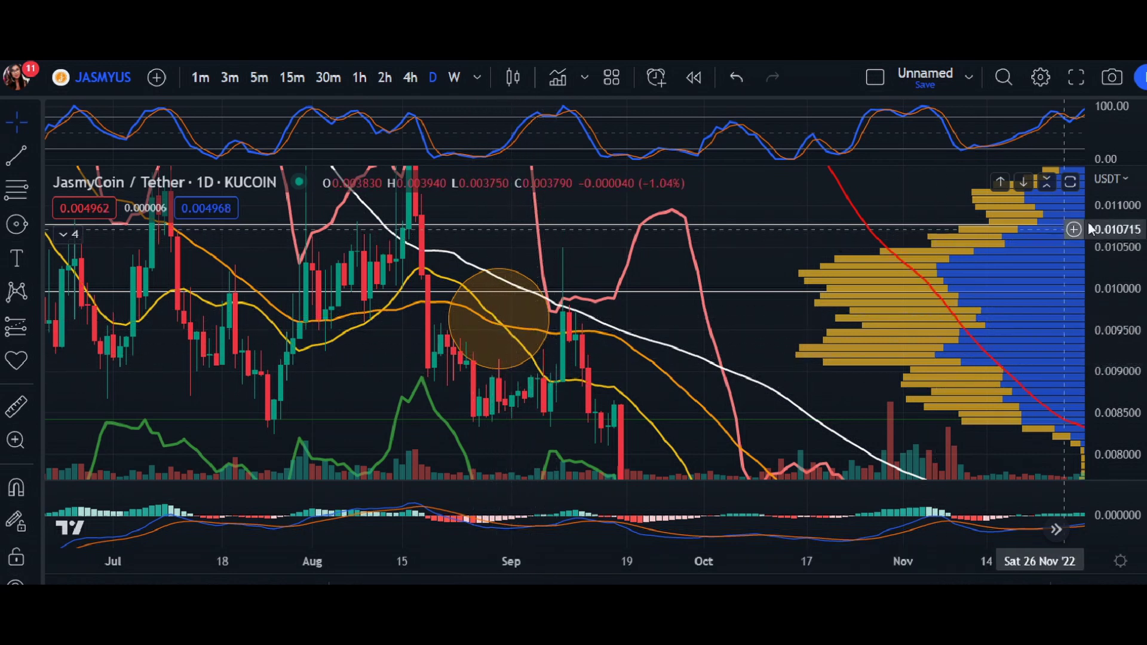
pyautogui.moveTo(1089, 229); pyautogui.dragTo(1090, 311)
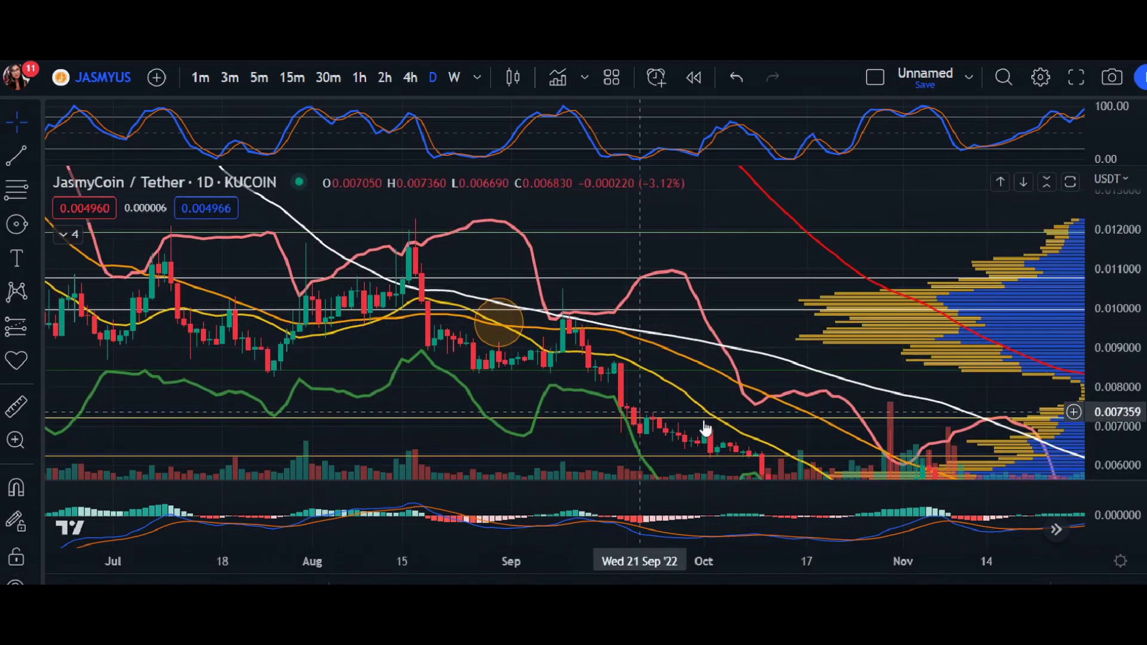
pyautogui.moveTo(499, 322); pyautogui.dragTo(605, 327)
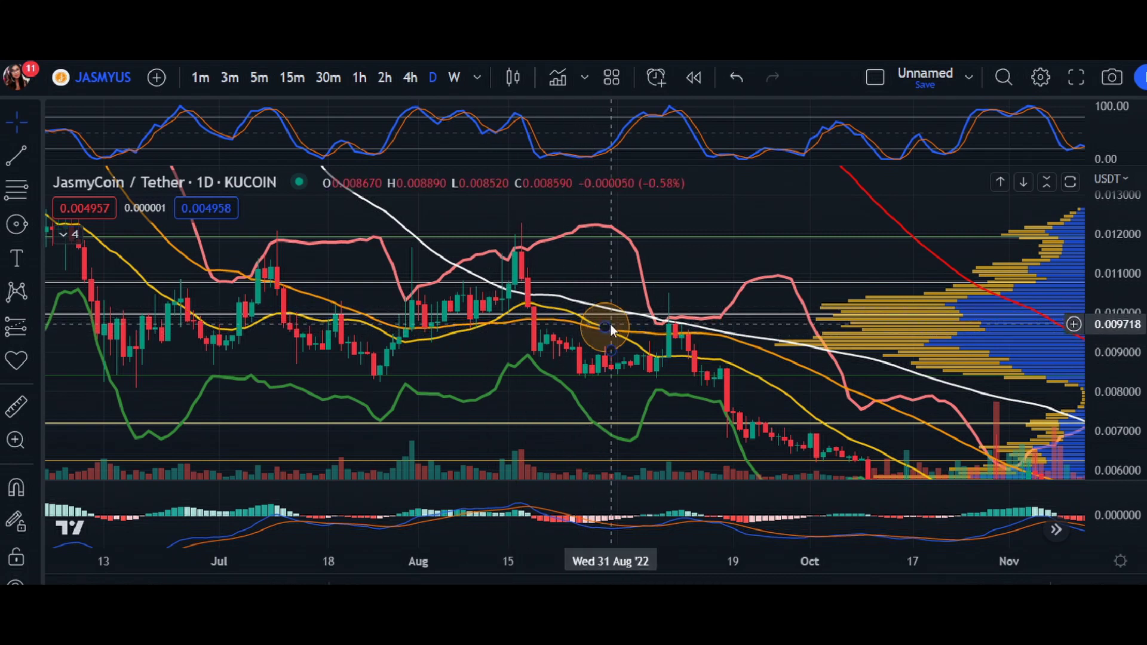
# Examine the April 2022 crossover of the yellow and orange moving averages, and return towards the 2023 prices
pyautogui.scroll(-5, 611, 328)
pyautogui.moveTo(532, 257); pyautogui.dragTo(715, 252)
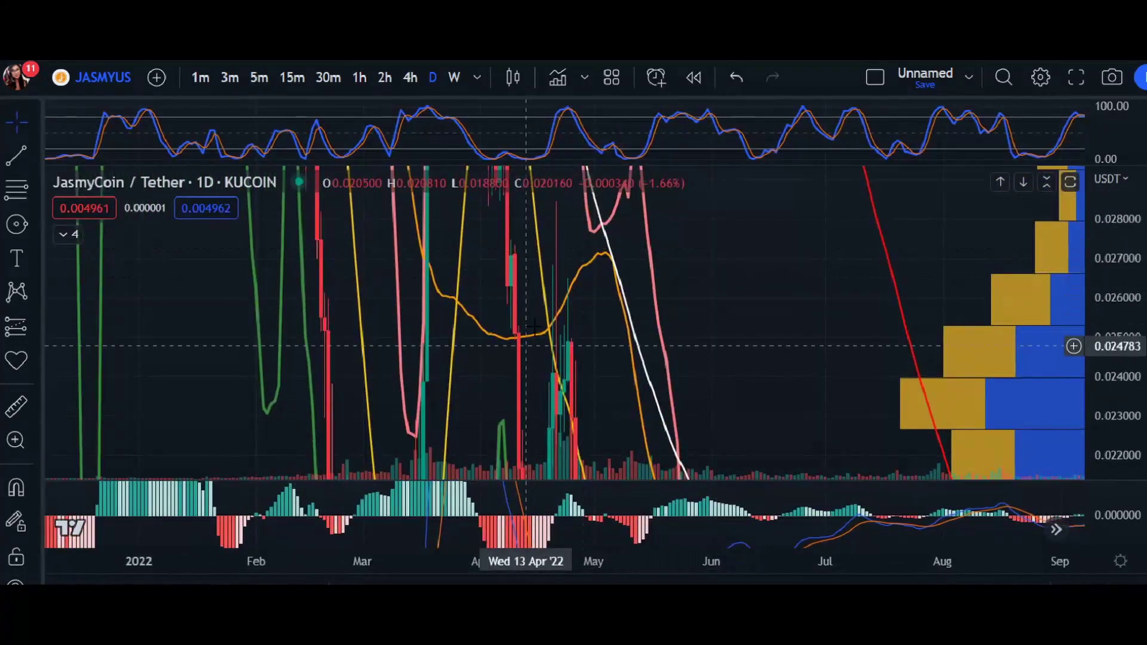
pyautogui.moveTo(1136, 240); pyautogui.dragTo(1134, 474)
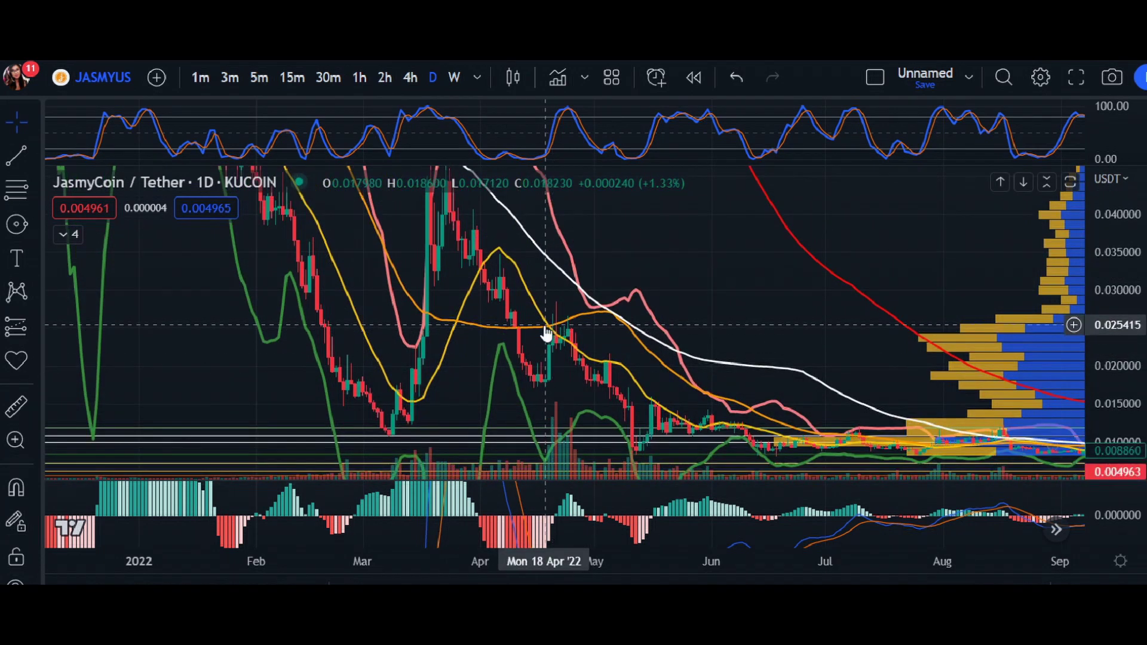
pyautogui.moveTo(821, 344); pyautogui.dragTo(321, 233)
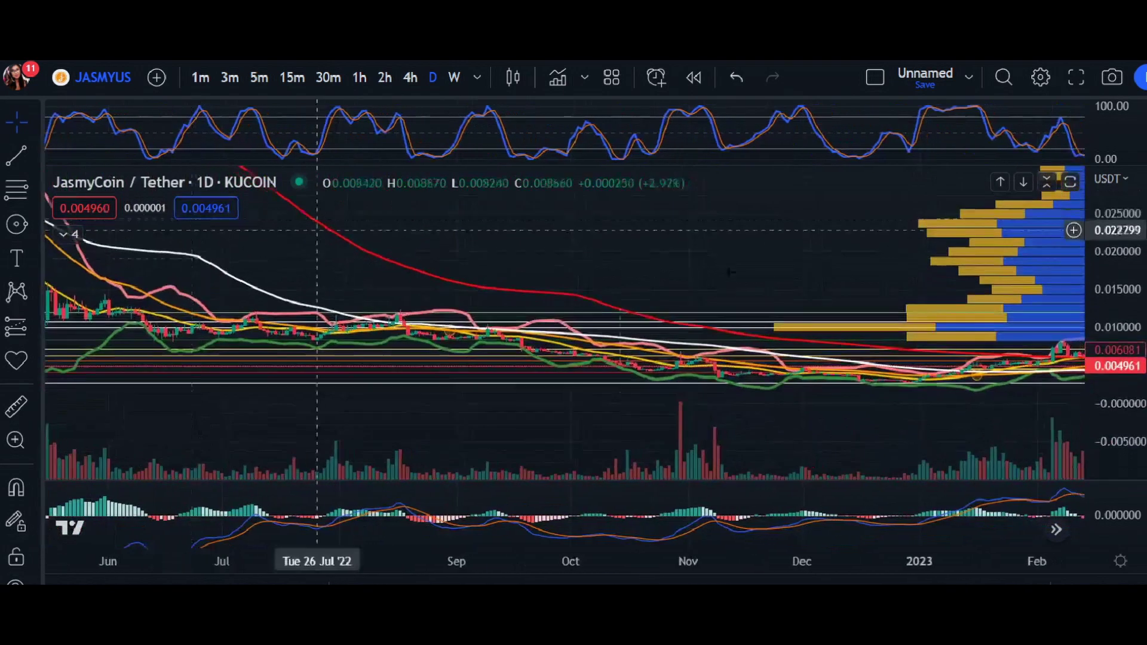
# Examine the circled early-March 2023 moving-average crossover and the descending channel against the Fibonacci levels on the daily chart
pyautogui.moveTo(985, 418); pyautogui.dragTo(335, 426)
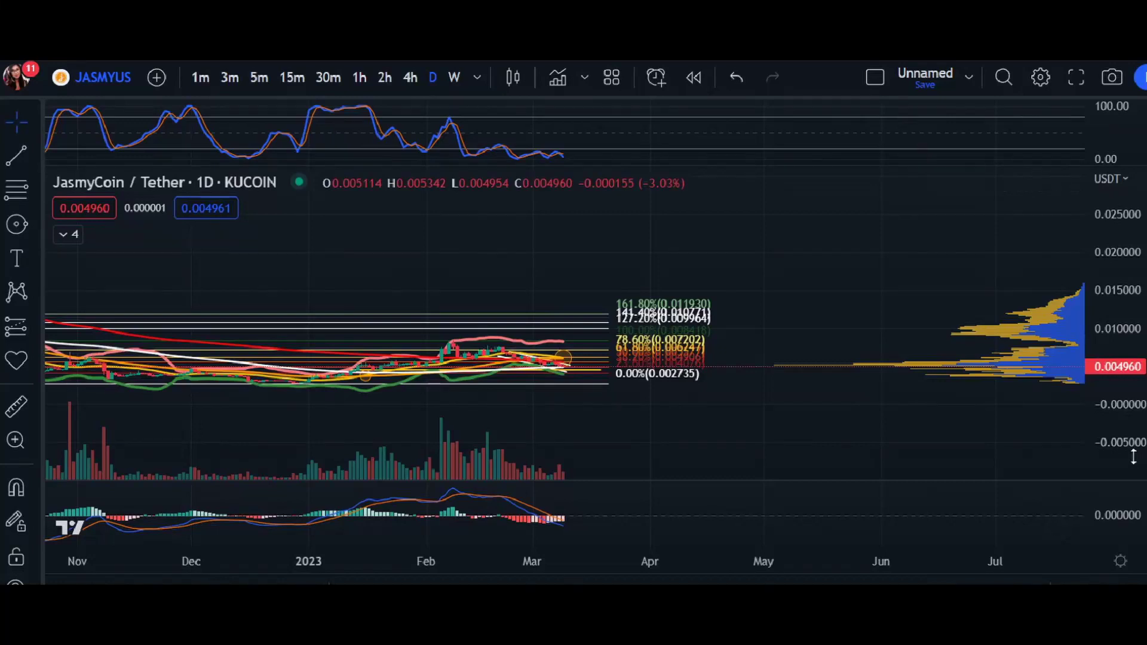
pyautogui.moveTo(1134, 457); pyautogui.dragTo(1134, 311)
pyautogui.scroll(3, 858, 266)
pyautogui.moveTo(589, 436); pyautogui.dragTo(739, 299)
pyautogui.moveTo(1115, 426); pyautogui.dragTo(1115, 519)
pyautogui.moveTo(768, 311); pyautogui.dragTo(827, 350)
pyautogui.scroll(3, 828, 349)
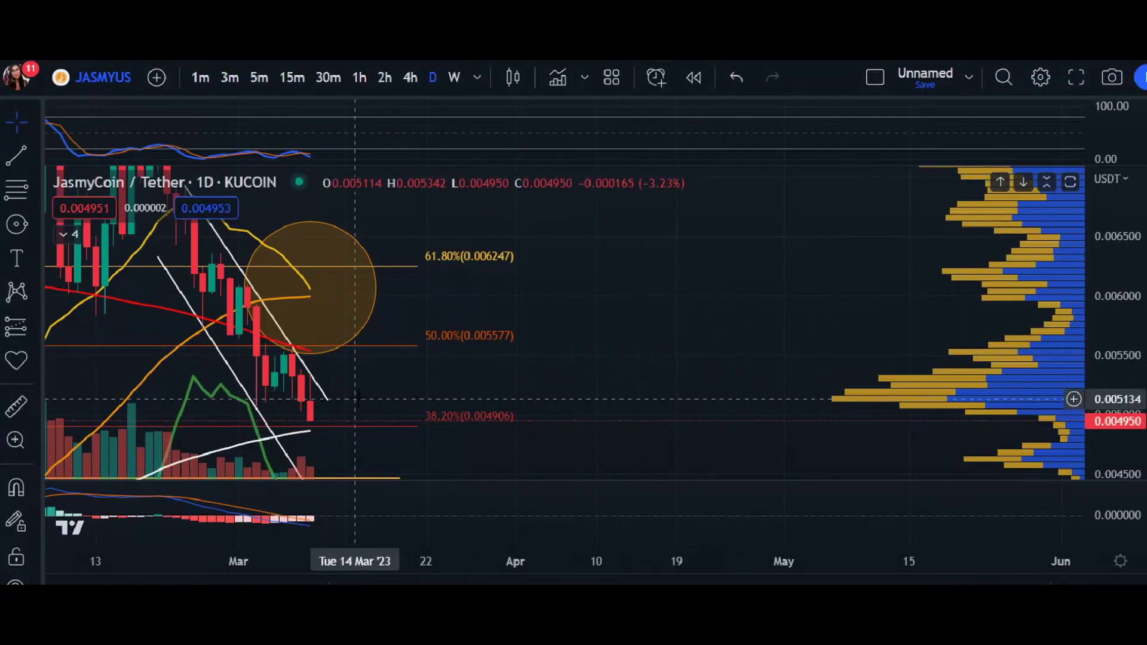
pyautogui.moveTo(358, 396); pyautogui.dragTo(717, 341)
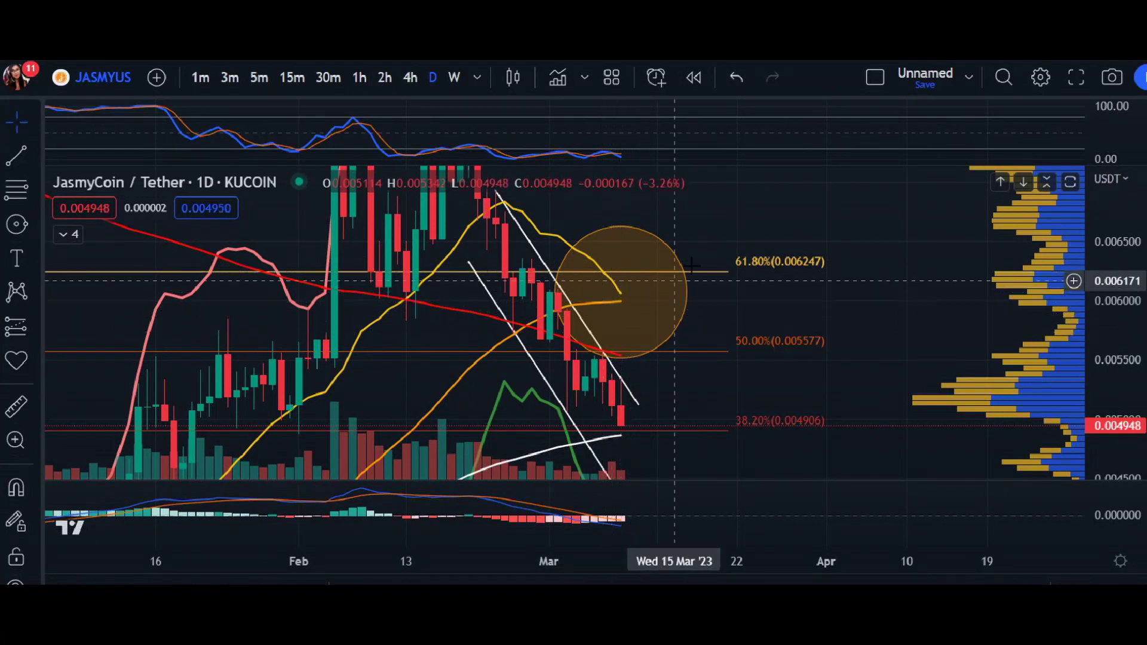
pyautogui.moveTo(746, 206); pyautogui.dragTo(766, 176)
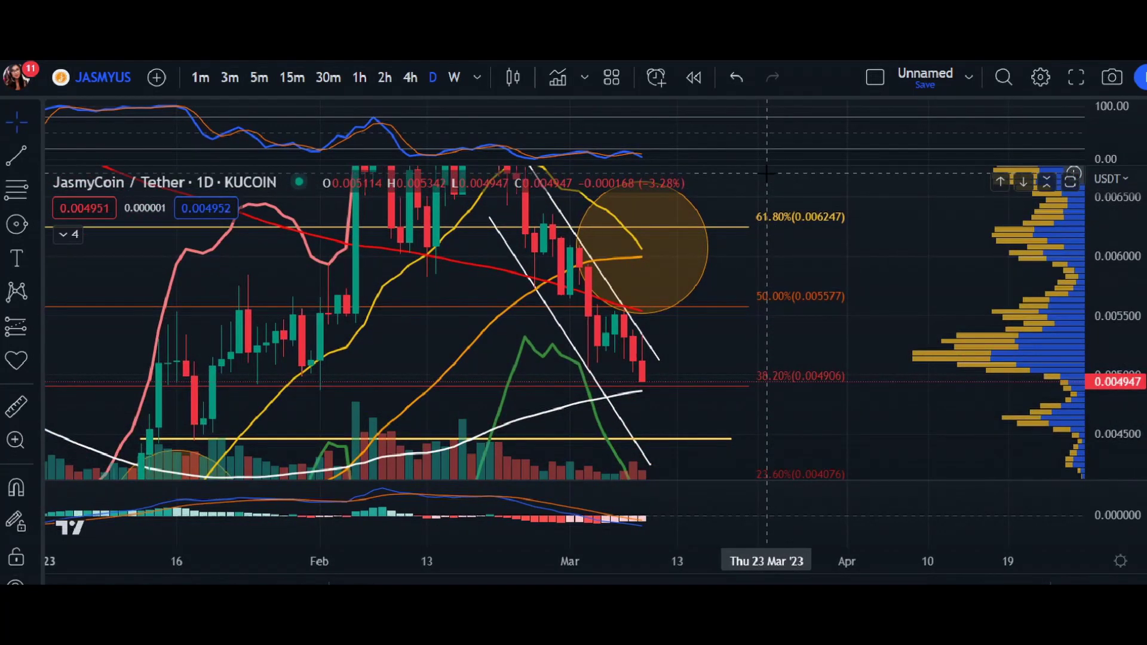
pyautogui.scroll(4, 714, 363)
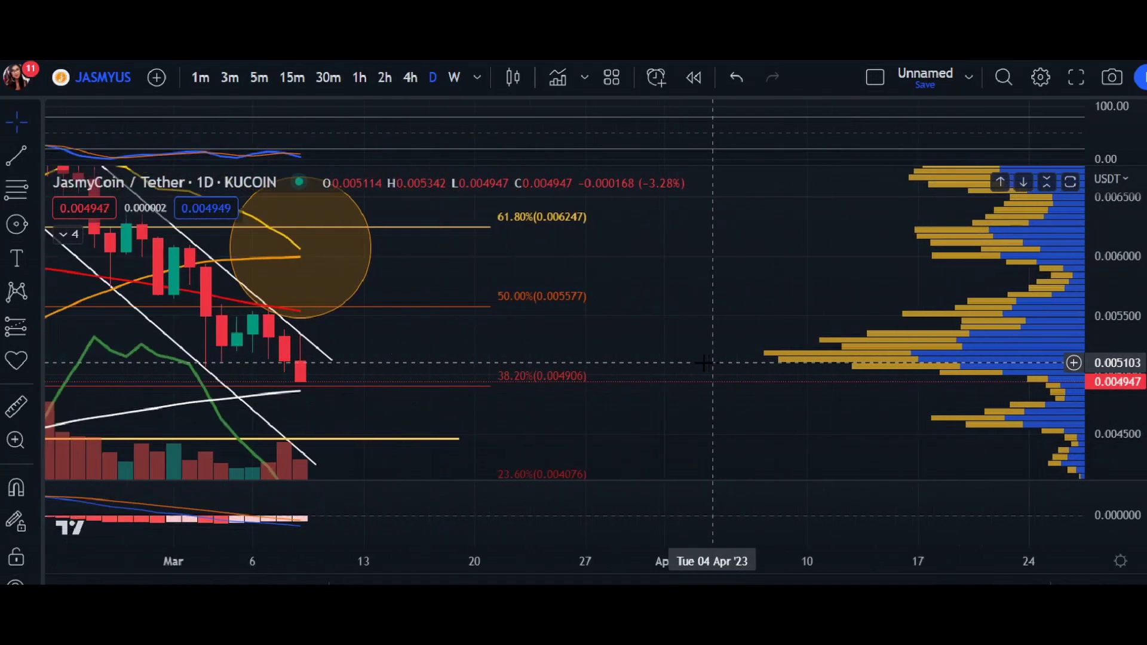
# Mark the four price rejections along the descending channel's upper line, from late February to 9 March, with short Brush strokes
pyautogui.moveTo(417, 367); pyautogui.dragTo(810, 426)
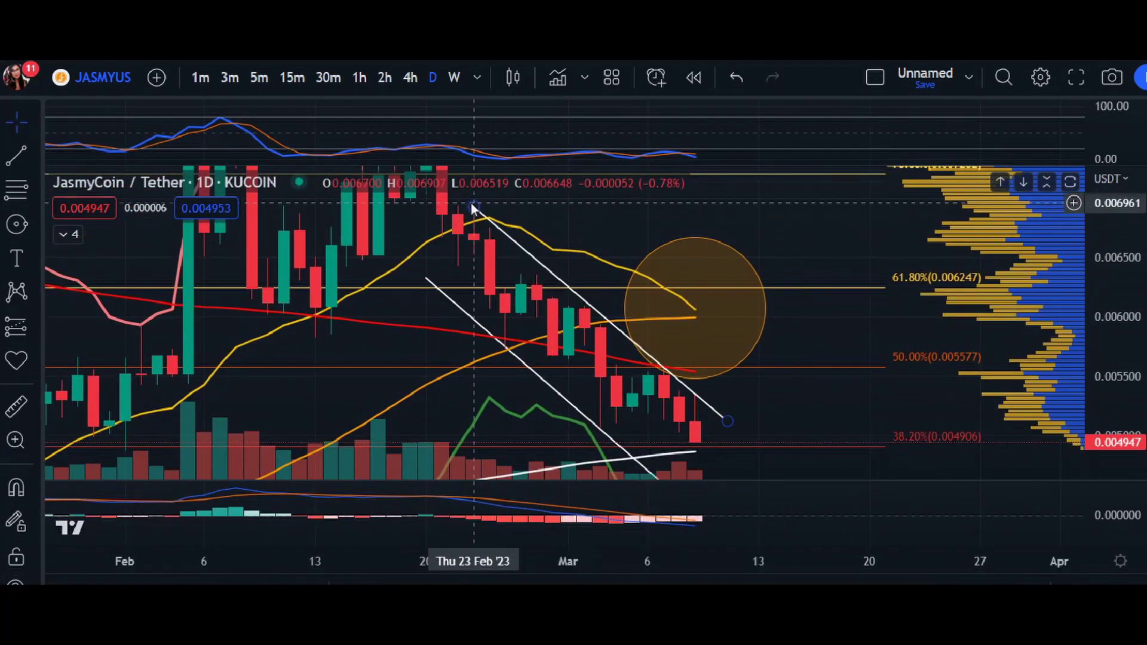
pyautogui.click(36, 226)
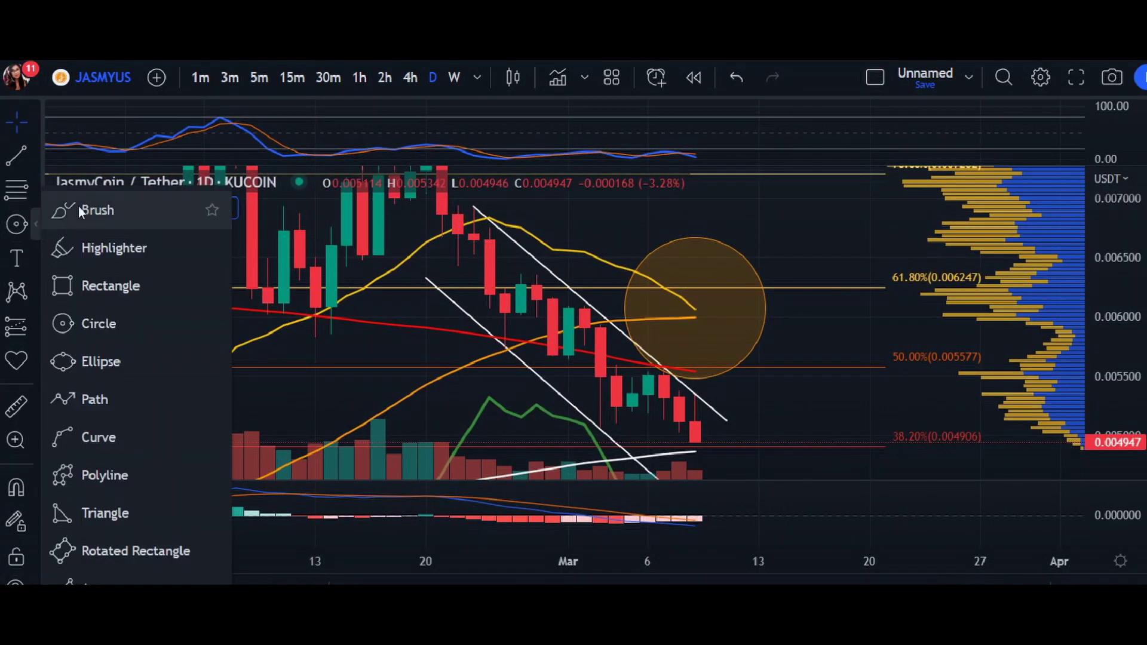
pyautogui.click(78, 206)
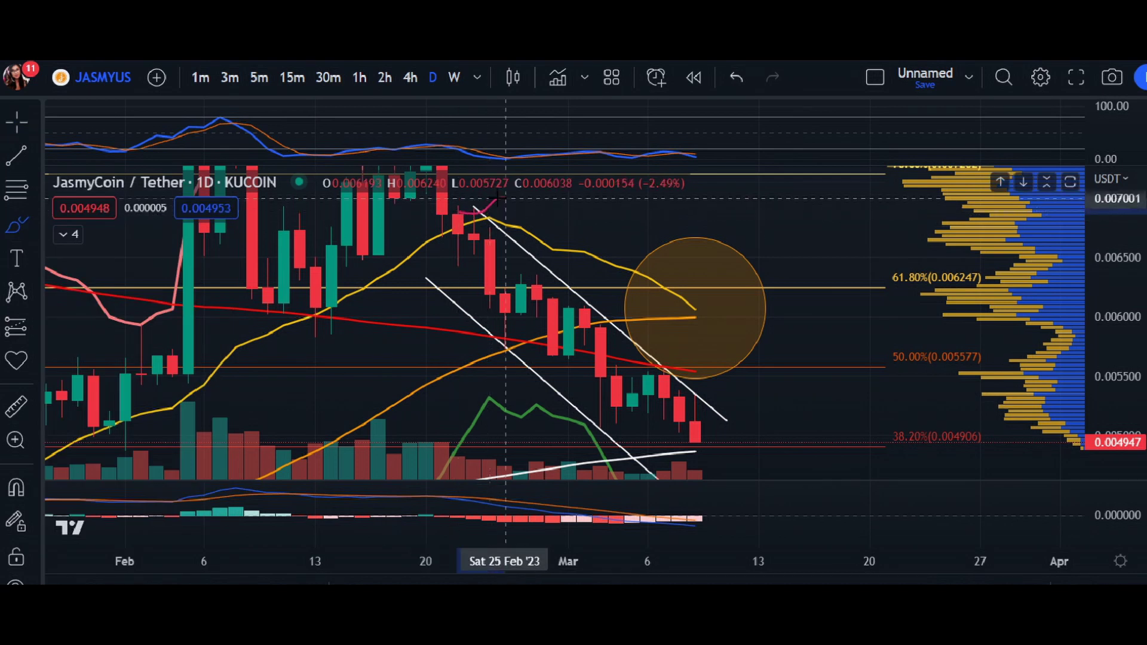
pyautogui.moveTo(497, 197); pyautogui.dragTo(506, 198)
pyautogui.moveTo(585, 302); pyautogui.dragTo(616, 275)
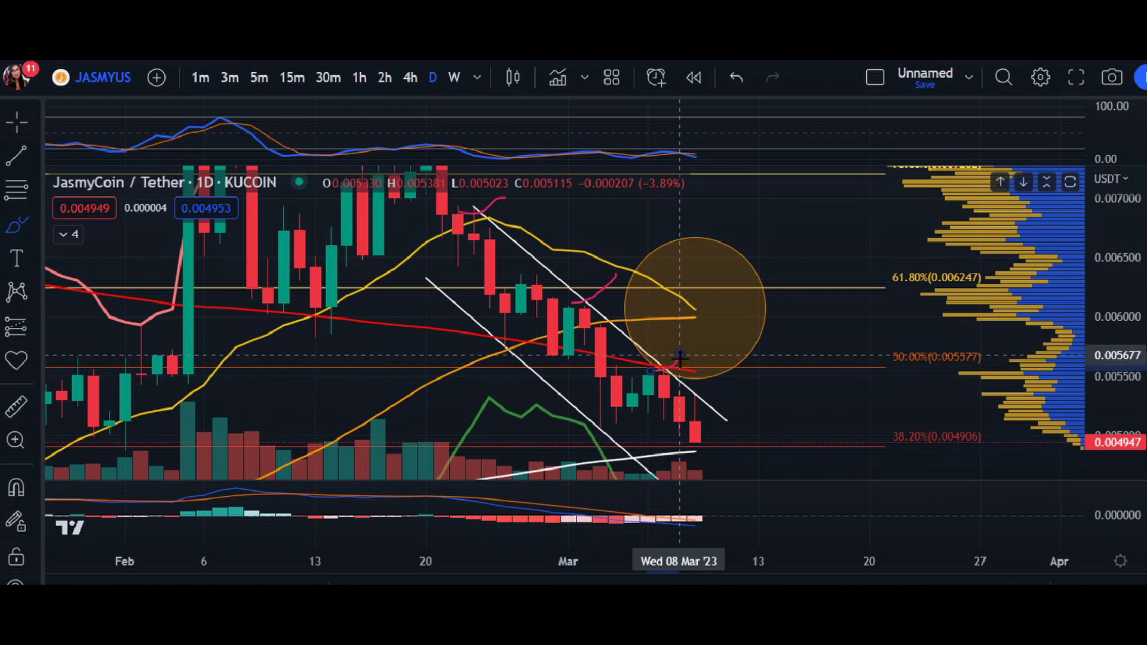
pyautogui.moveTo(684, 401); pyautogui.dragTo(727, 389)
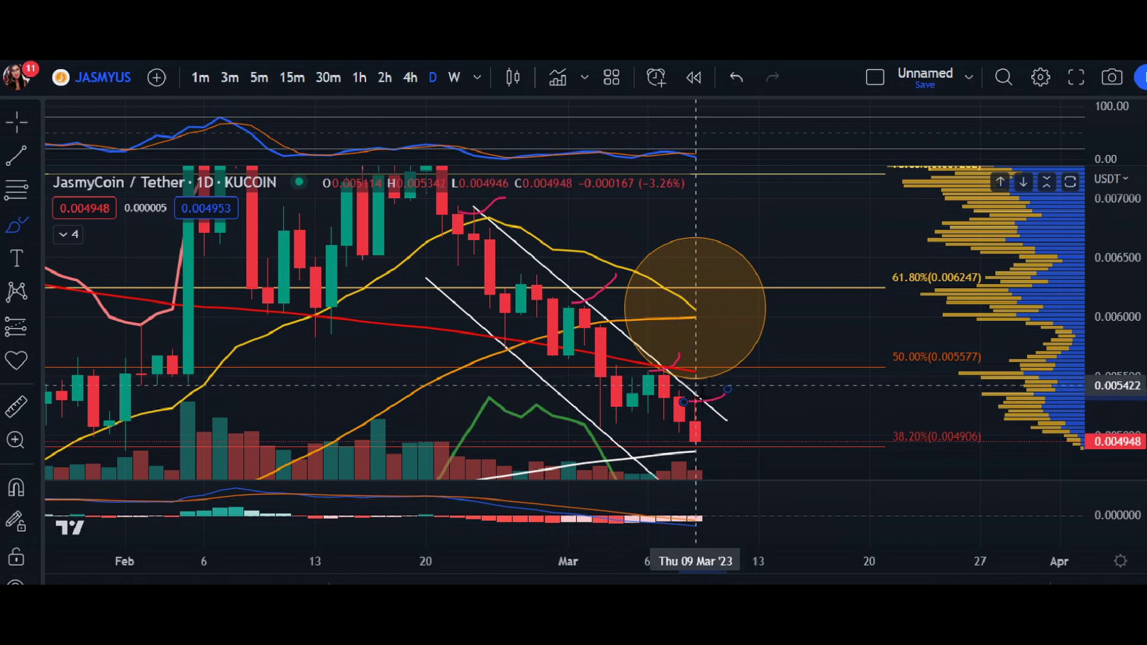
# Draw a small circle centred on 9 March where the channel's lower line meets the yellow horizontal support line
pyautogui.moveTo(1105, 281); pyautogui.dragTo(1060, 265)
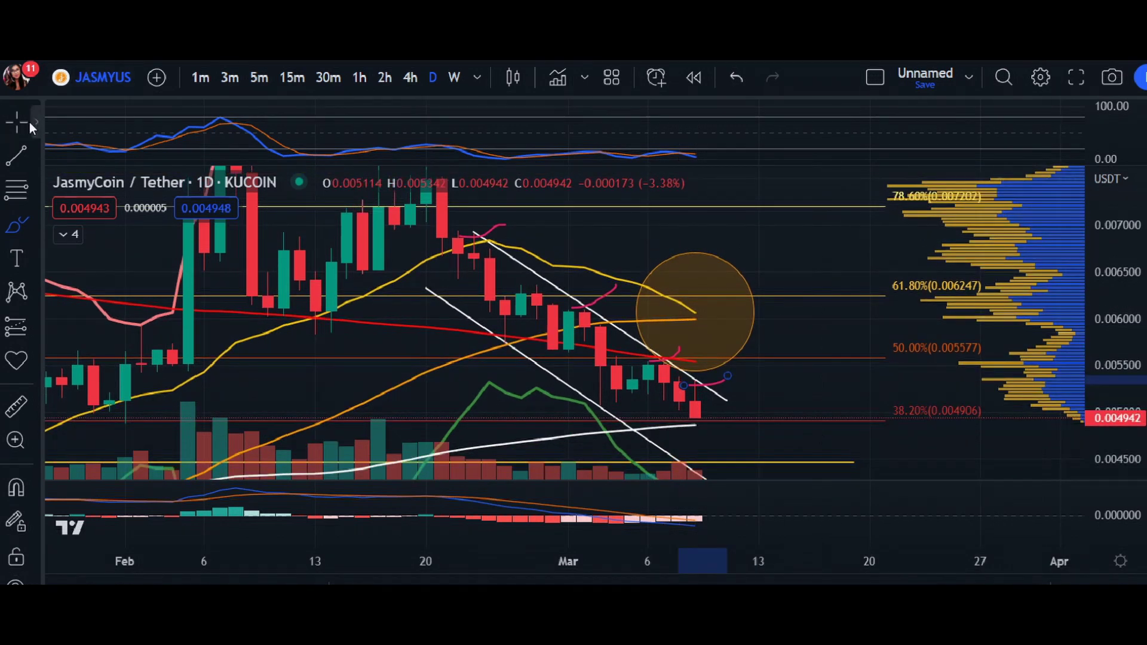
pyautogui.moveTo(813, 382); pyautogui.dragTo(783, 311)
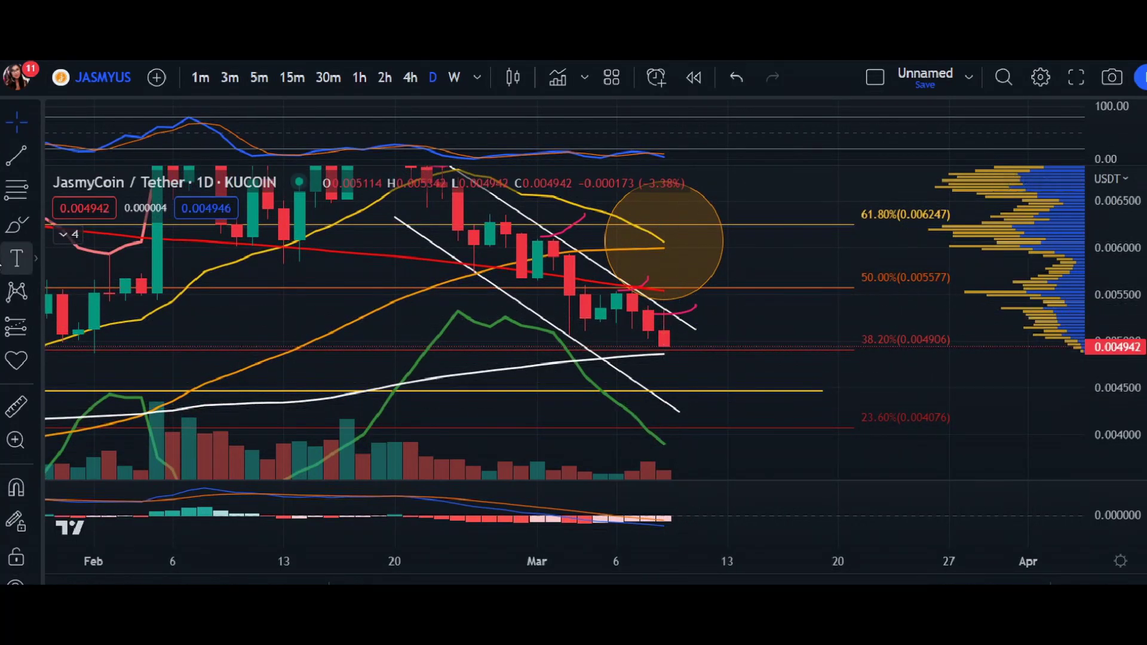
pyautogui.click(37, 232)
pyautogui.click(90, 322)
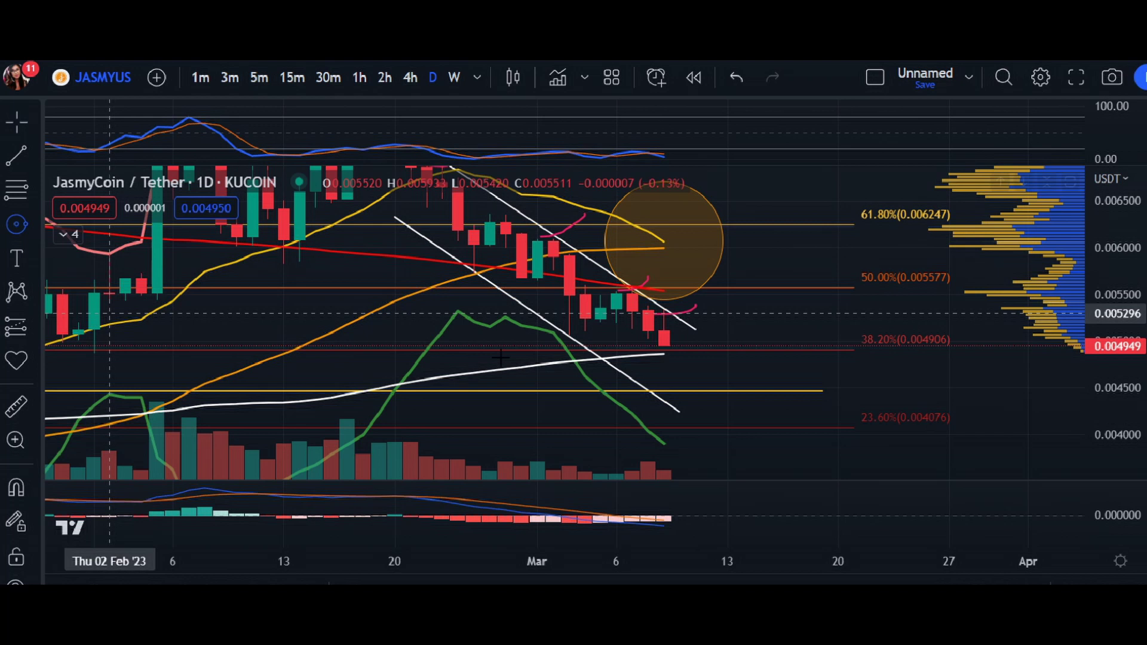
pyautogui.click(663, 392)
pyautogui.click(680, 416)
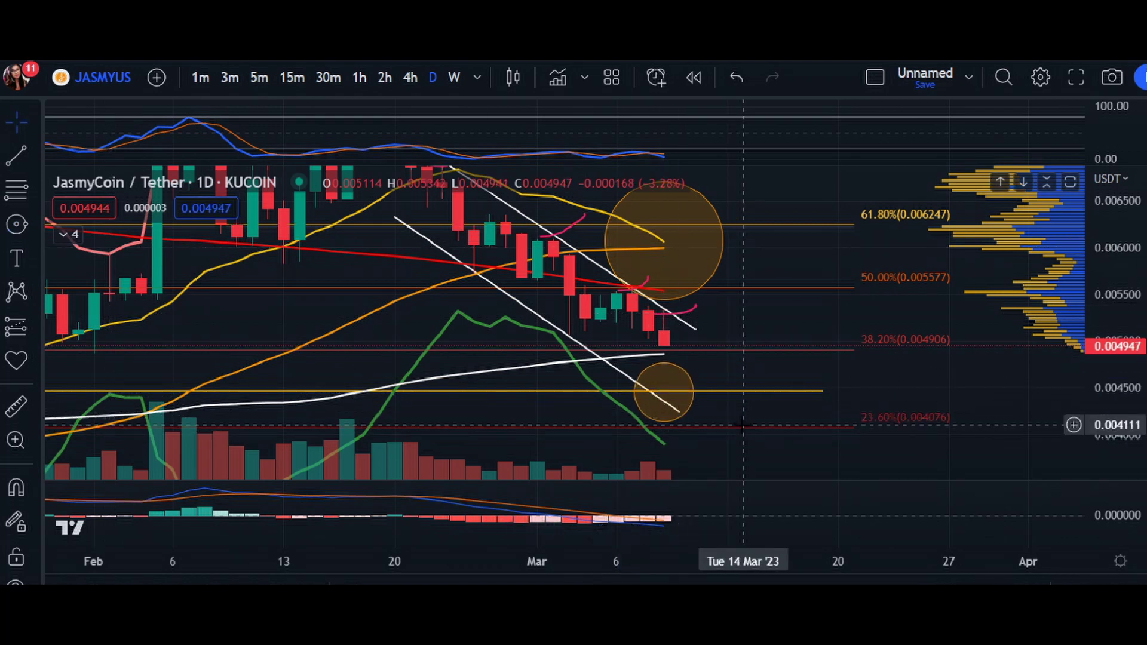
# Inspect the daily MACD and stochastic oscillator panes at full size around 9 March, restoring the chart layout after each
pyautogui.scroll(-3, 728, 372)
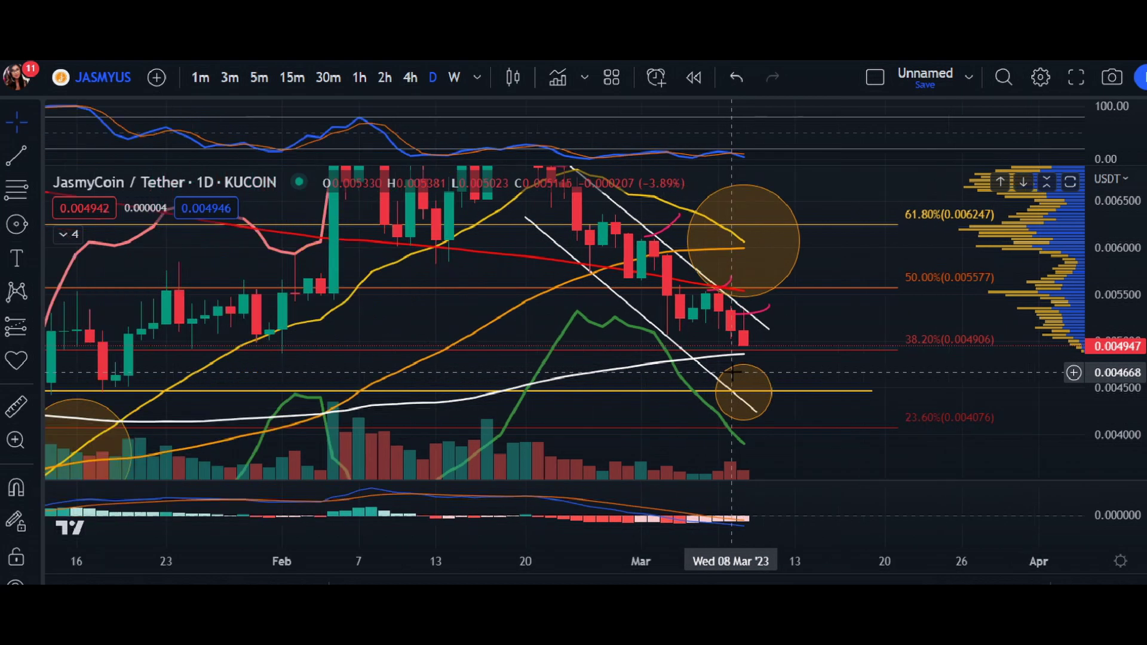
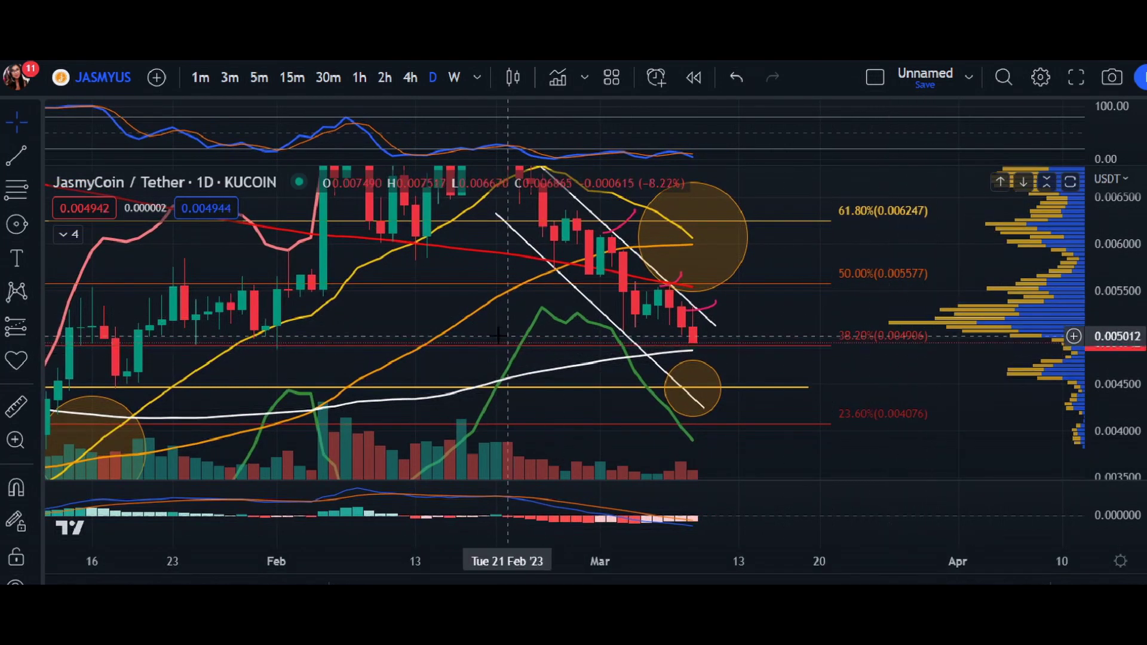
pyautogui.moveTo(492, 333); pyautogui.dragTo(557, 333)
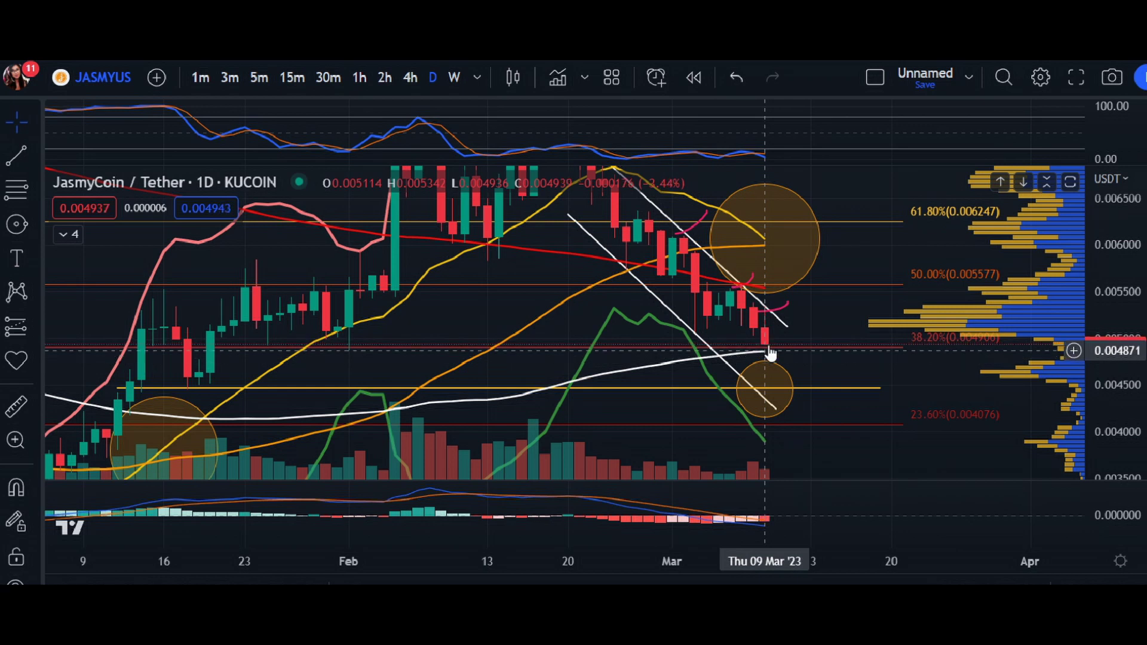
pyautogui.doubleClick(835, 500)
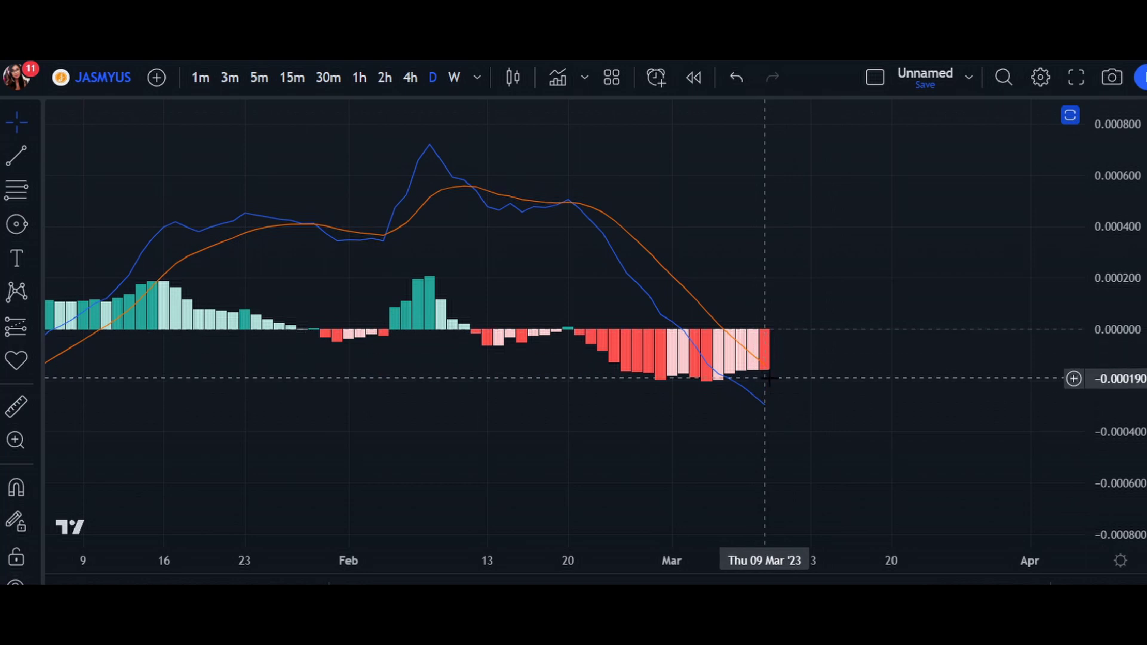
pyautogui.doubleClick(844, 389)
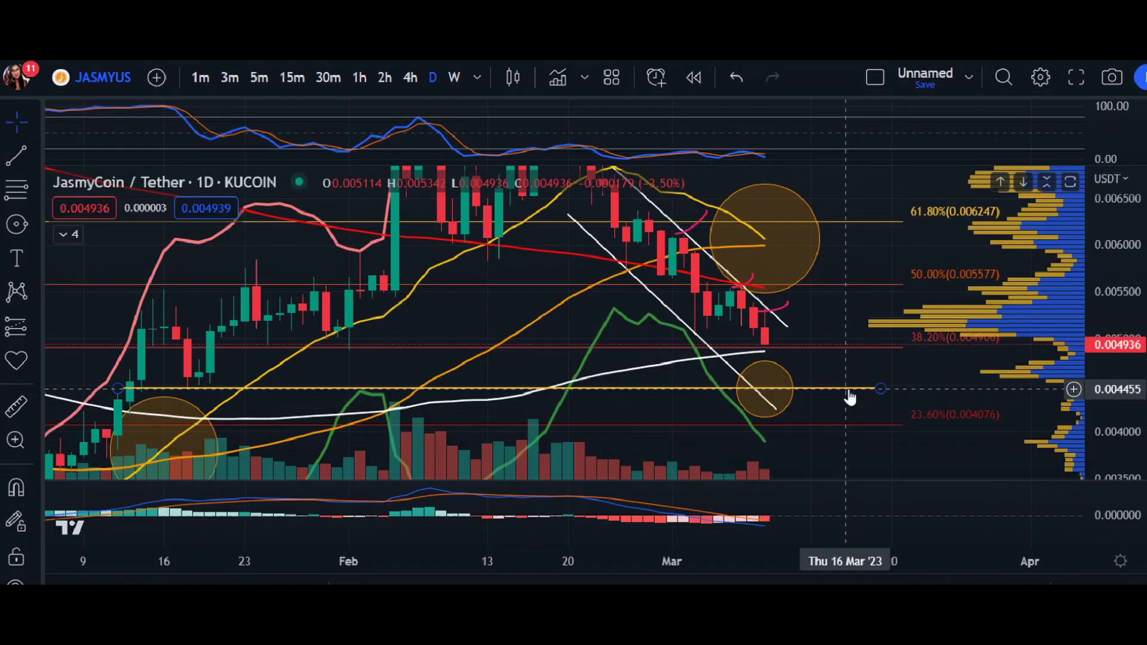
pyautogui.doubleClick(798, 127)
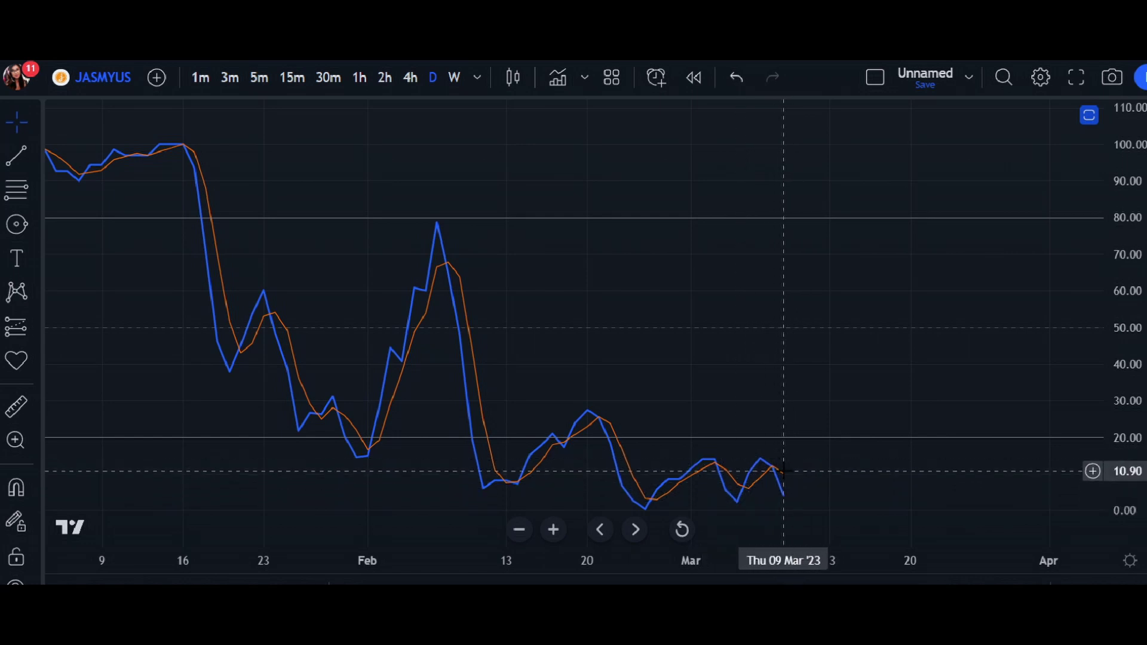
pyautogui.doubleClick(818, 471)
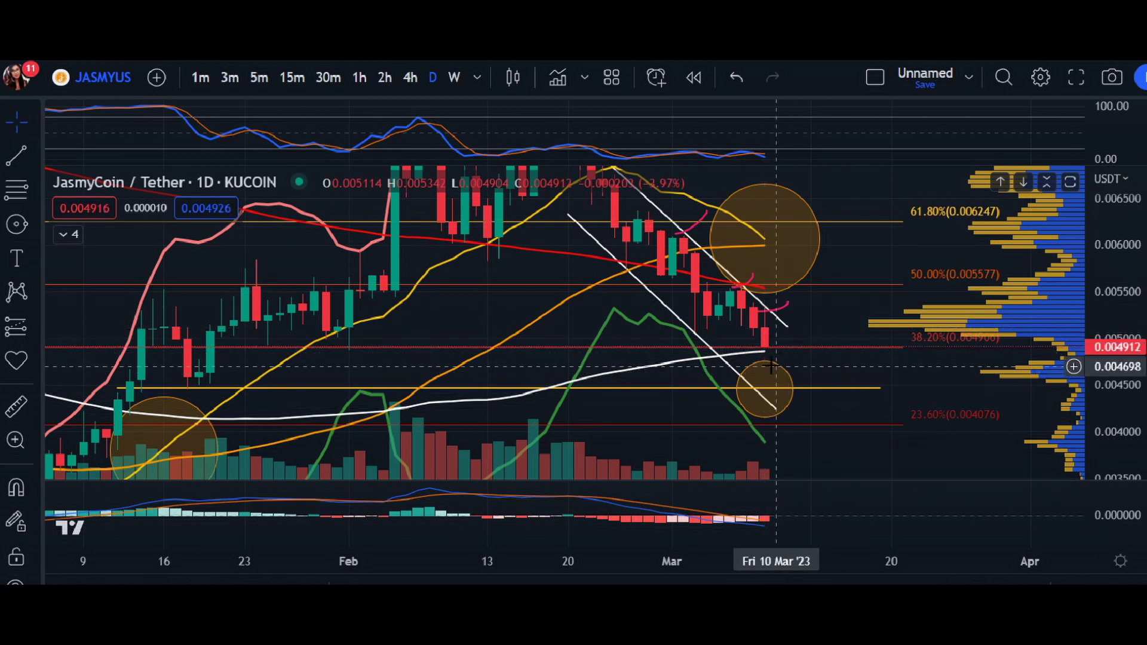
# Draw a rectangular support zone between 0.004688 and 0.004526, spanning 11 January to 5 April 2023
pyautogui.click(765, 397)
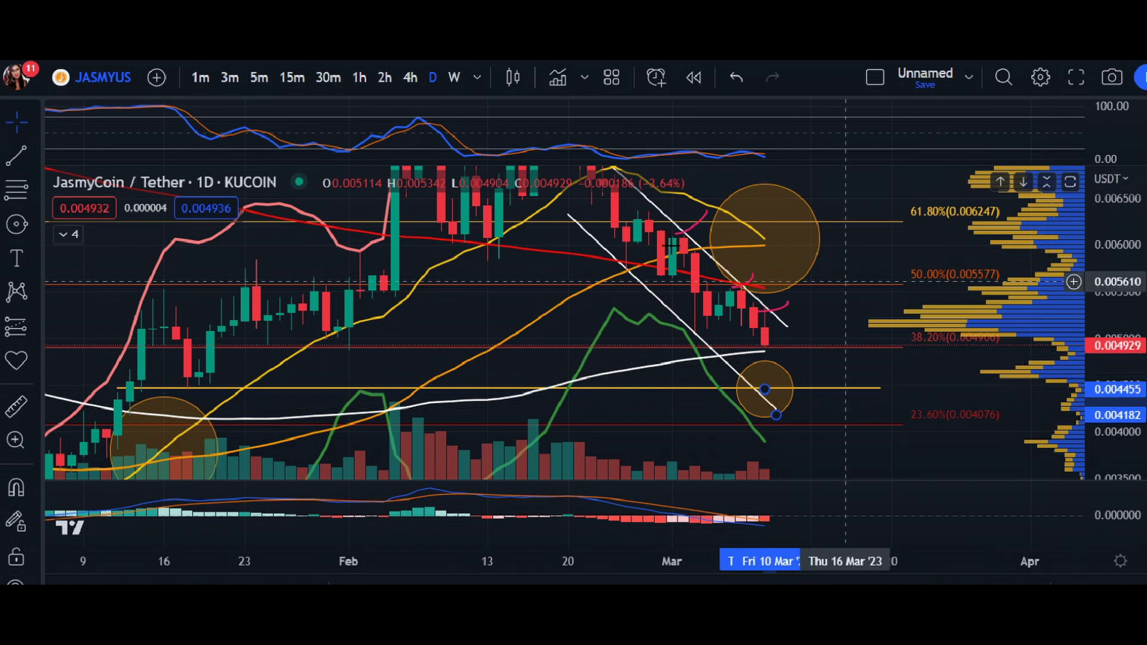
pyautogui.click(36, 227)
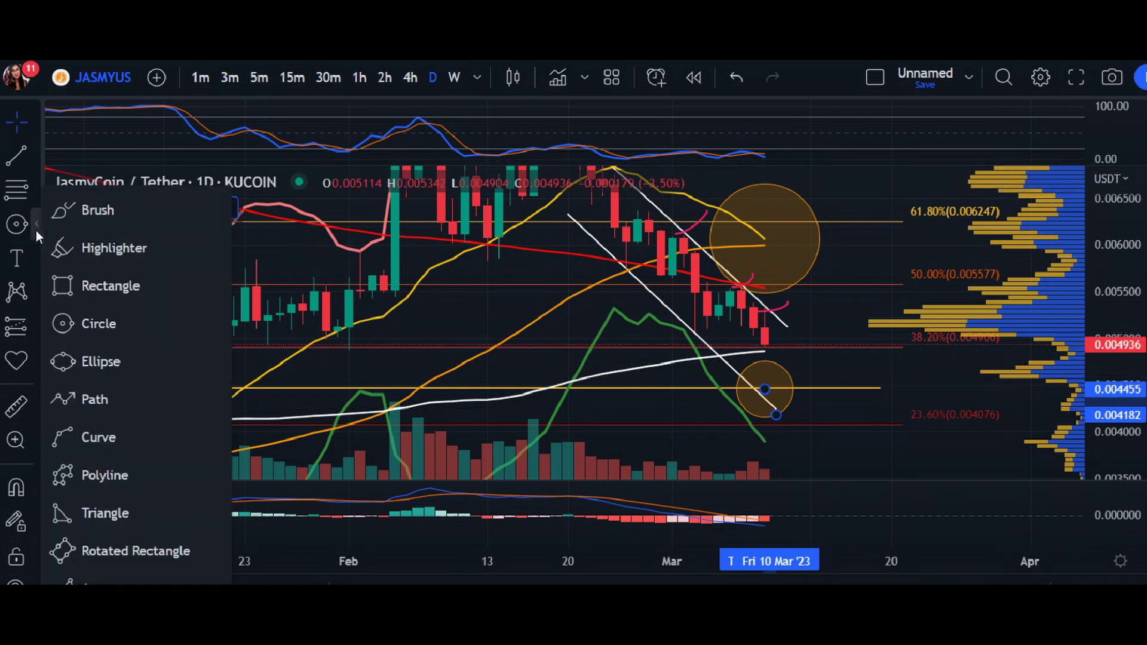
pyautogui.click(63, 284)
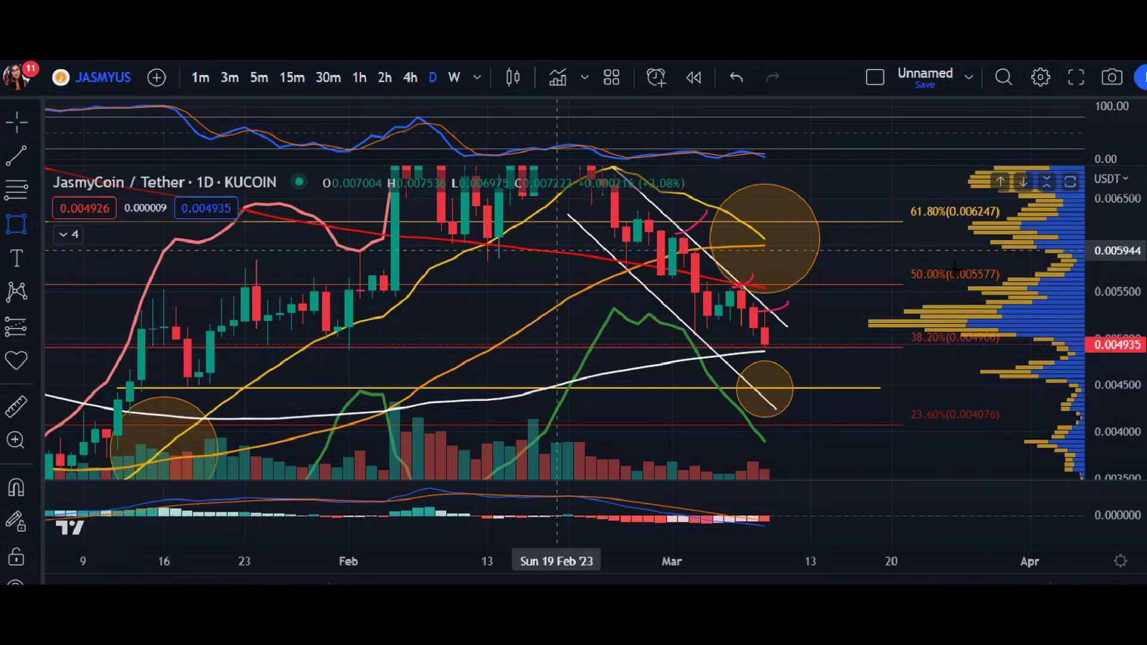
pyautogui.click(1077, 383)
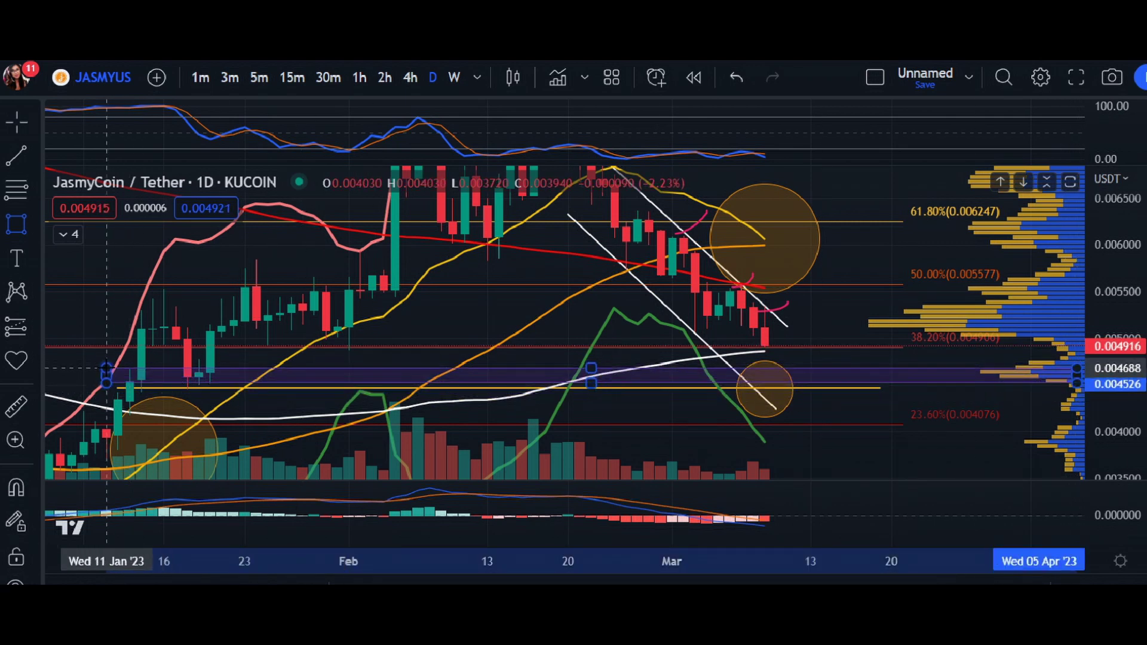
pyautogui.click(106, 368)
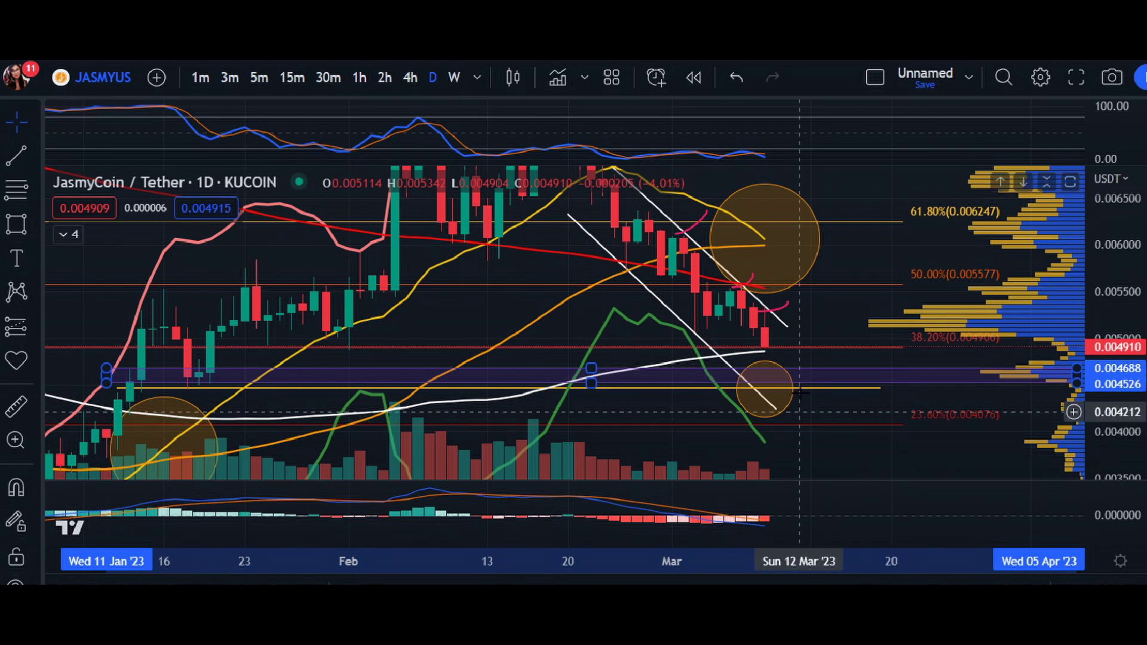
# Inspect the MACD pane at full size on the daily chart and on the 4-hour JASMY/TetherUS chart, restoring each layout
pyautogui.doubleClick(798, 502)
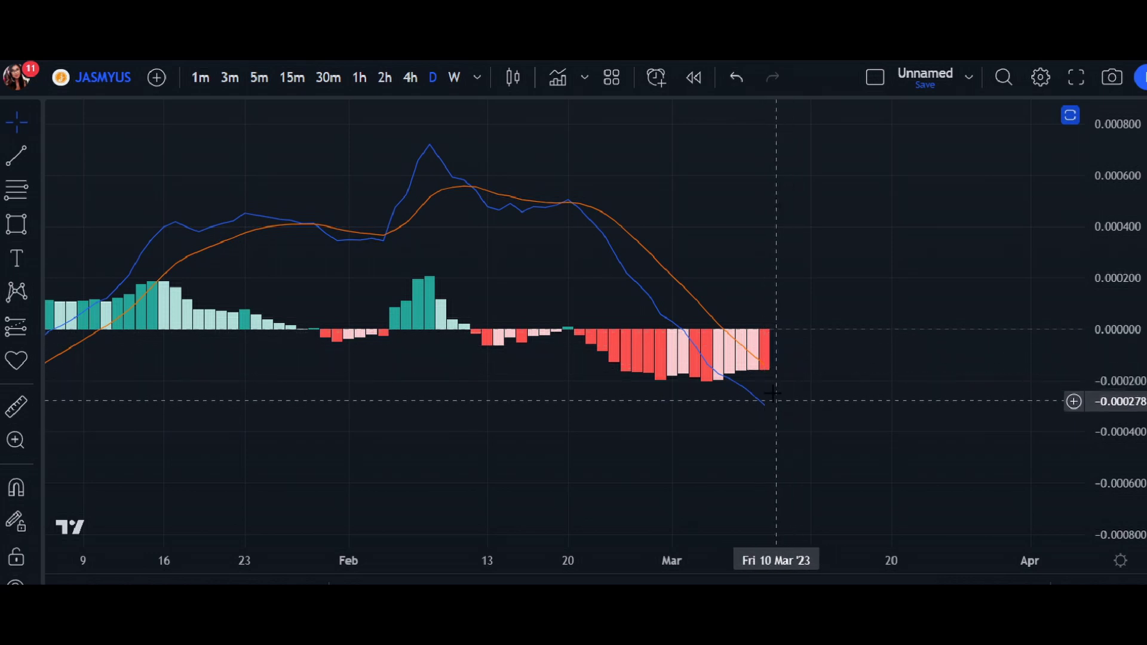
pyautogui.doubleClick(801, 343)
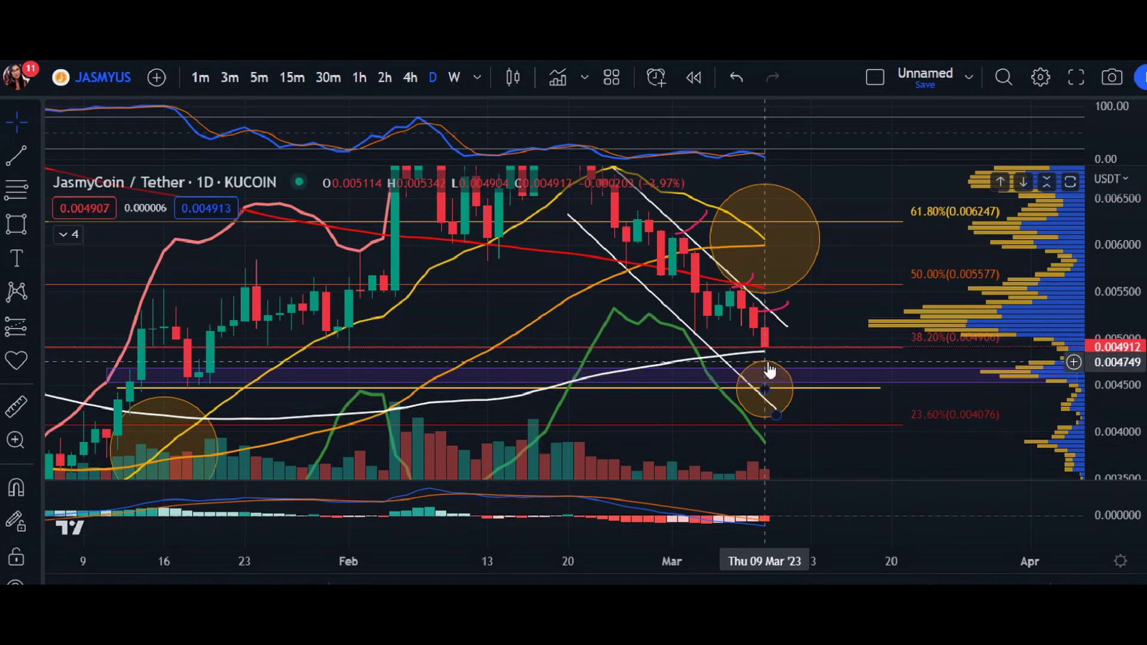
pyautogui.scroll(3, 771, 350)
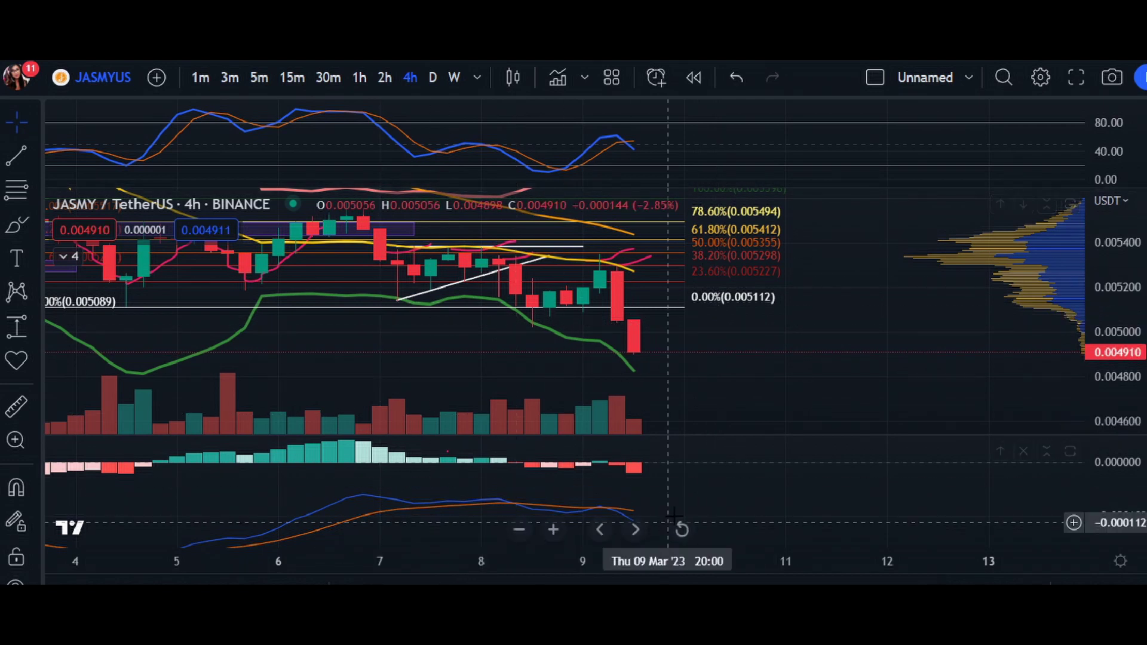
pyautogui.doubleClick(631, 481)
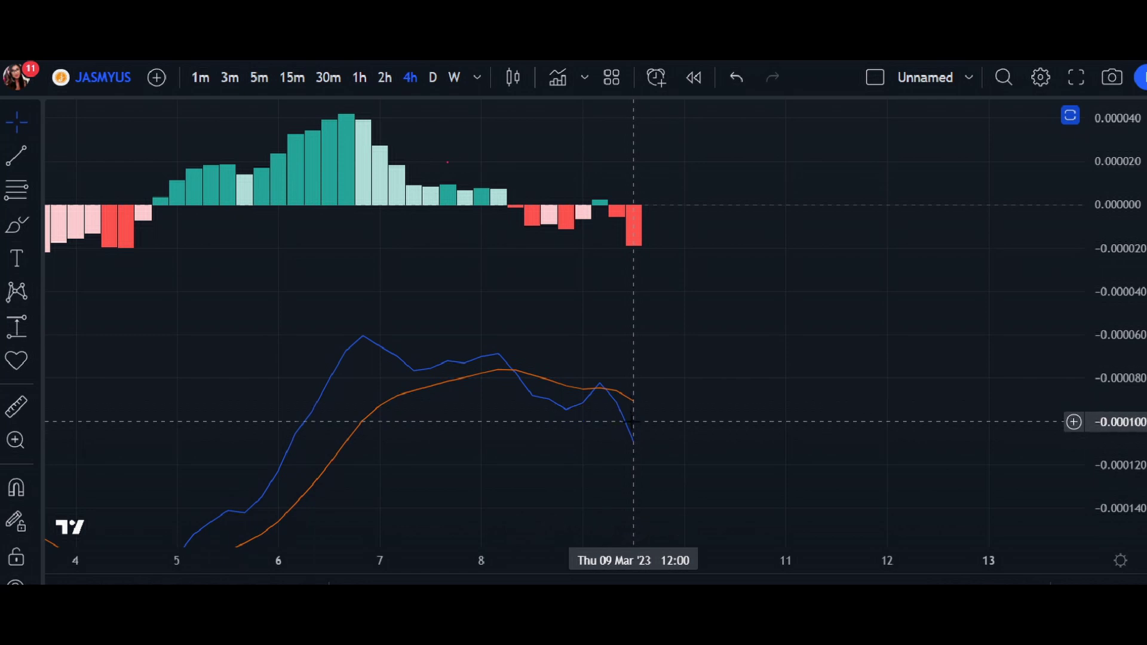
pyautogui.doubleClick(633, 448)
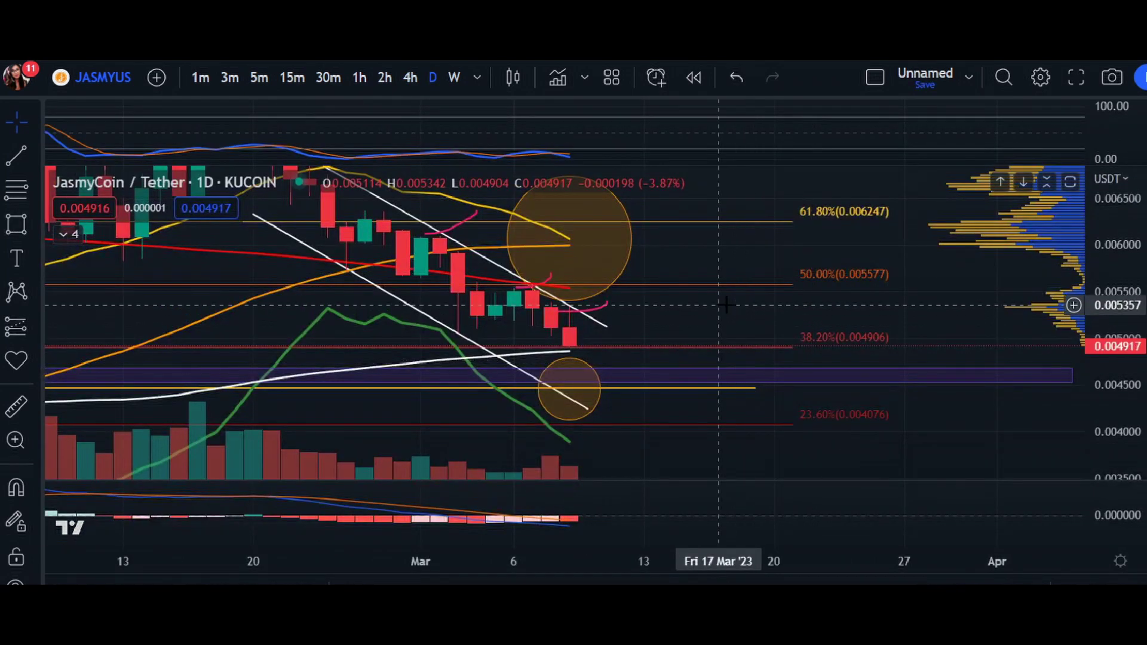
# Review the daily chart's full Fibonacci range from 0% to 100%, and return to a close view of the descending channel
pyautogui.scroll(-3, 726, 305)
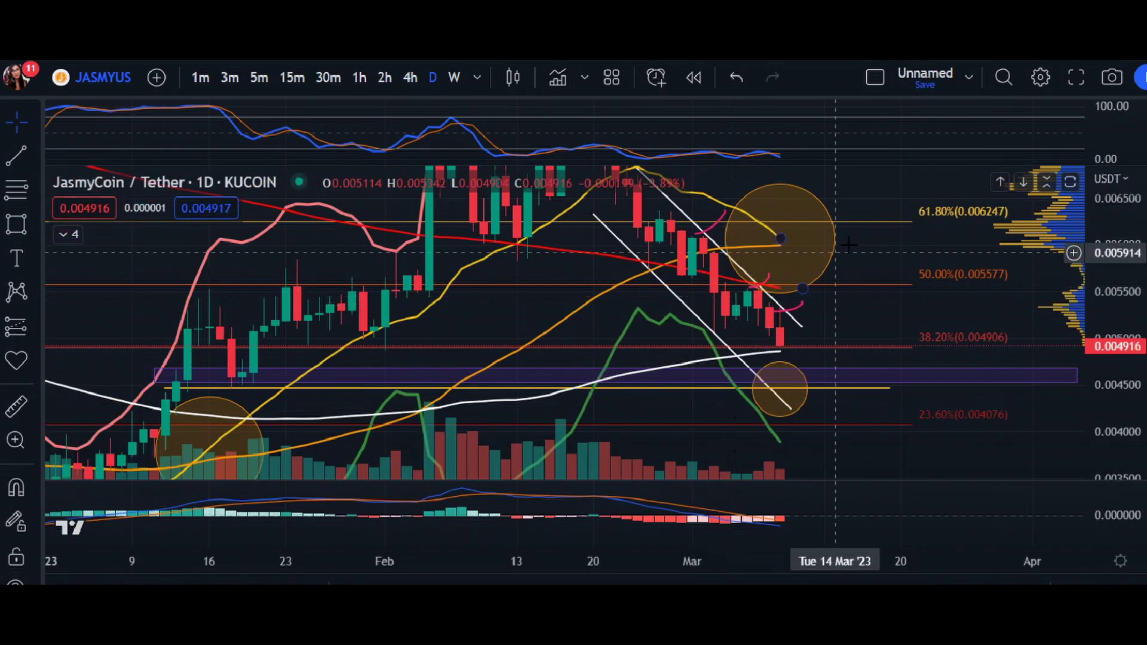
pyautogui.moveTo(836, 263); pyautogui.dragTo(696, 330)
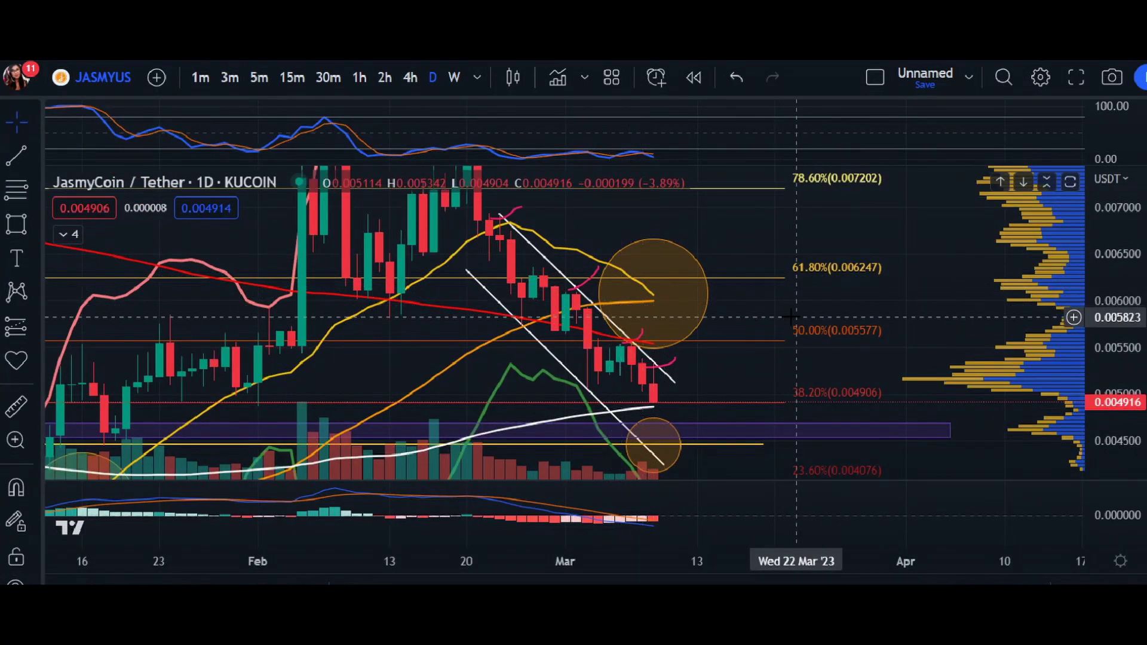
pyautogui.scroll(-3, 792, 317)
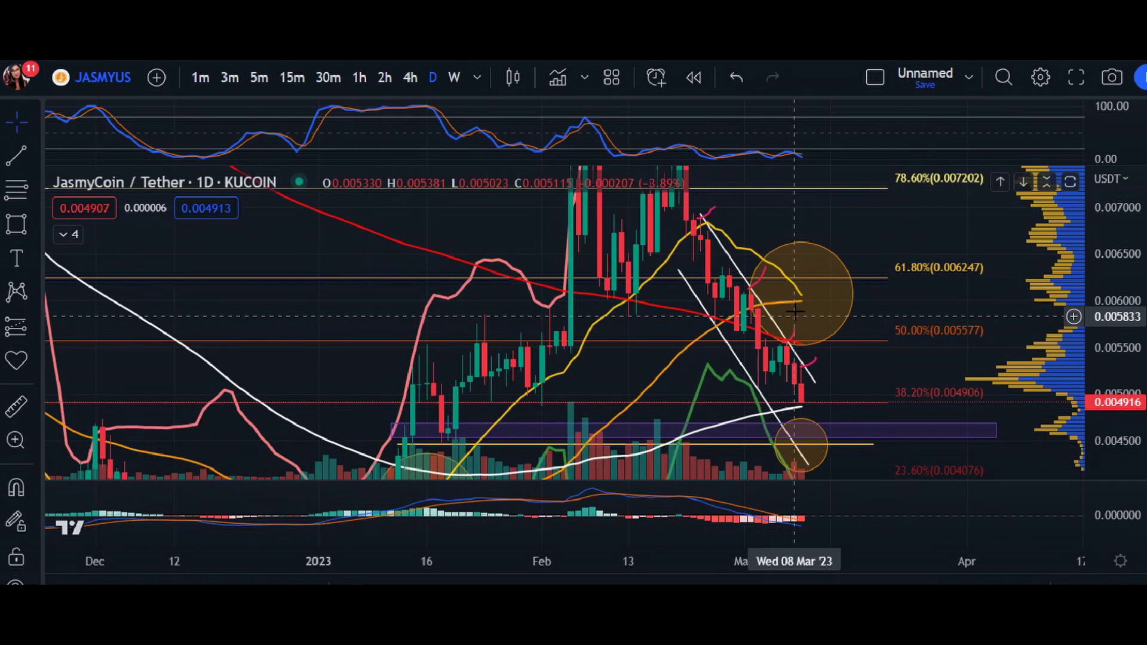
pyautogui.moveTo(1129, 215); pyautogui.dragTo(1131, 377)
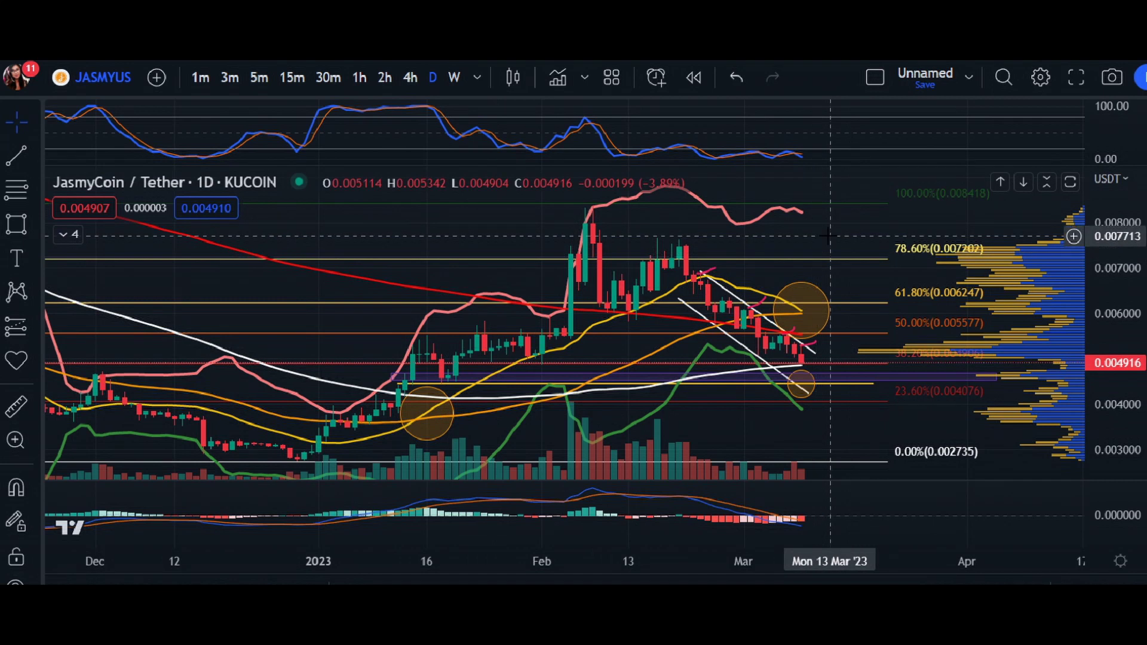
pyautogui.moveTo(814, 237); pyautogui.dragTo(622, 241)
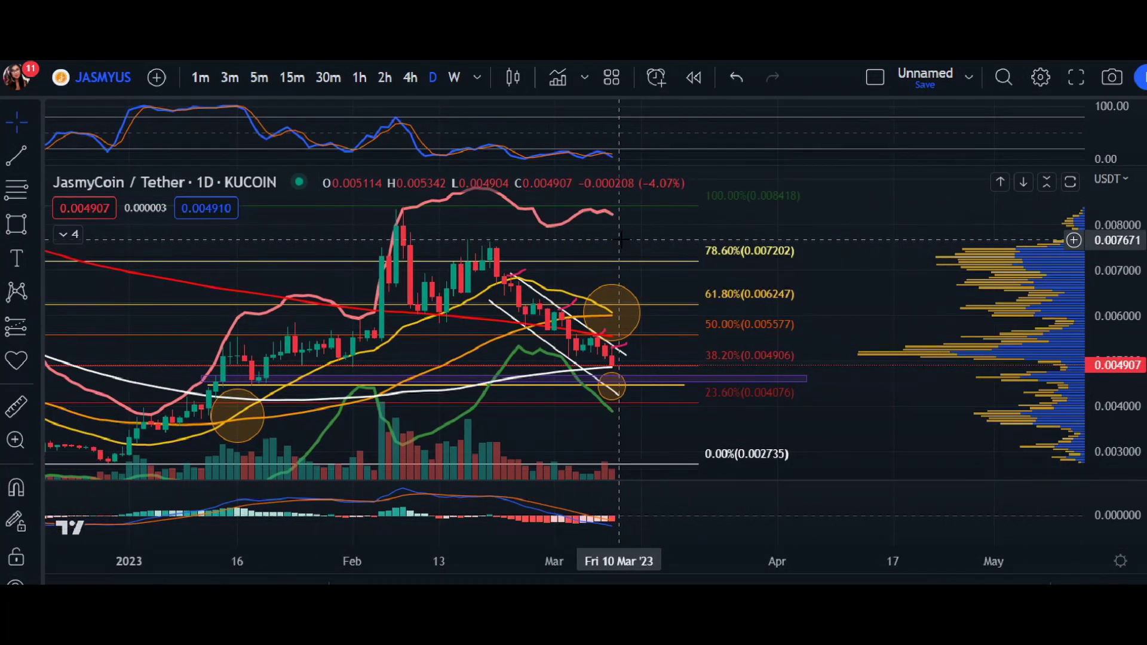
pyautogui.moveTo(1109, 287); pyautogui.dragTo(1108, 245)
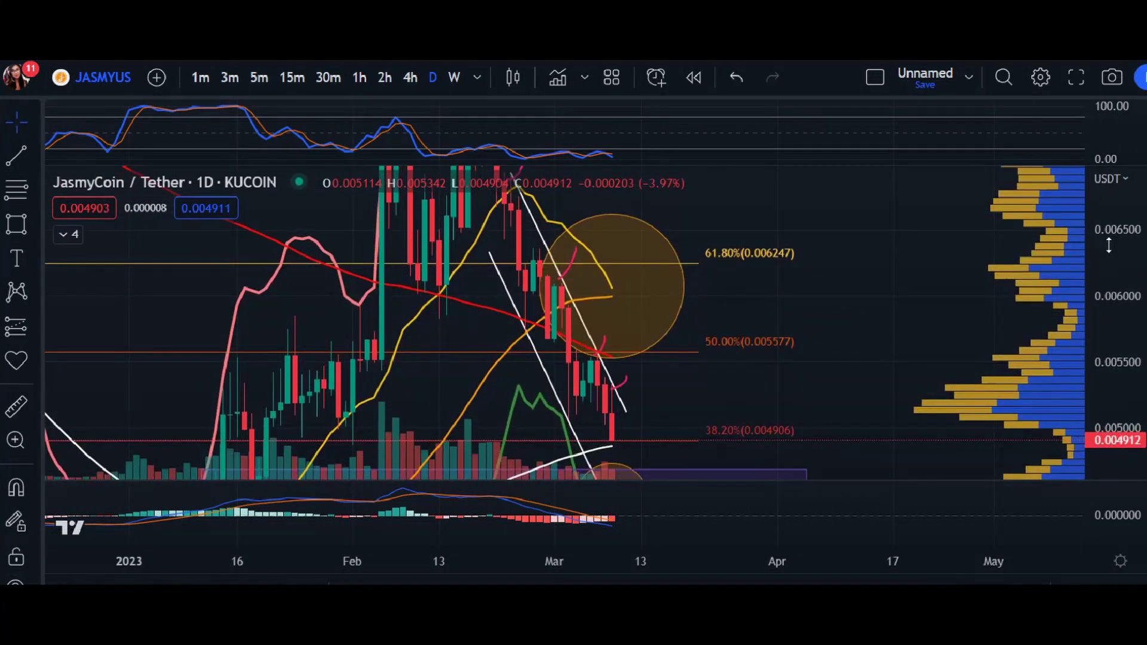
pyautogui.scroll(3, 742, 323)
pyautogui.moveTo(486, 303); pyautogui.dragTo(770, 310)
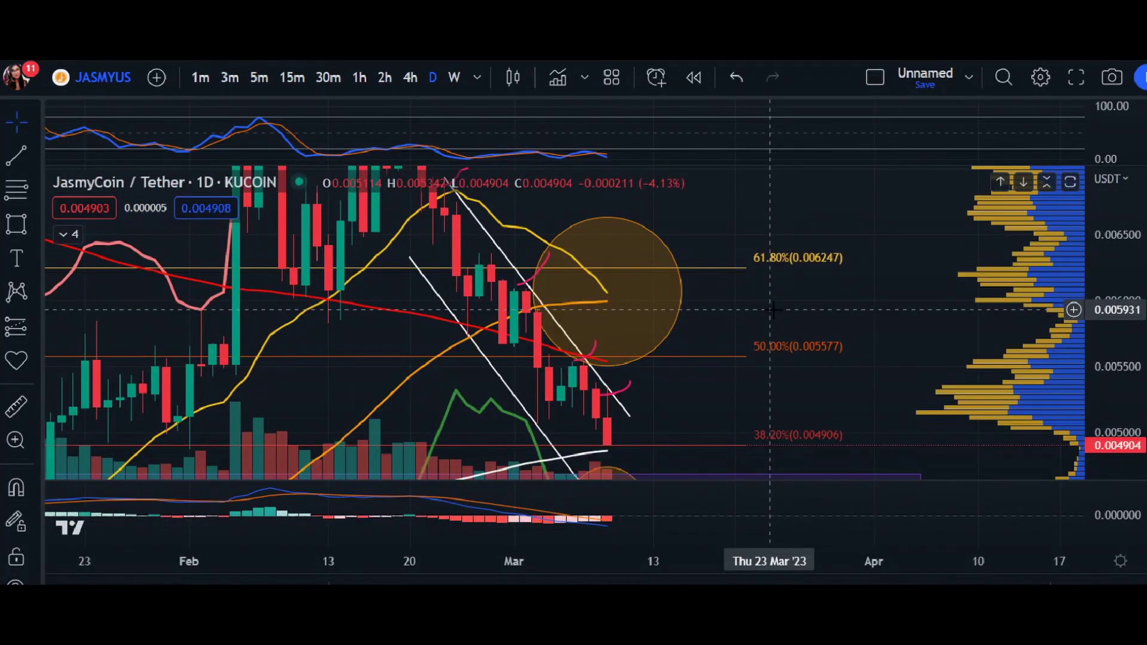